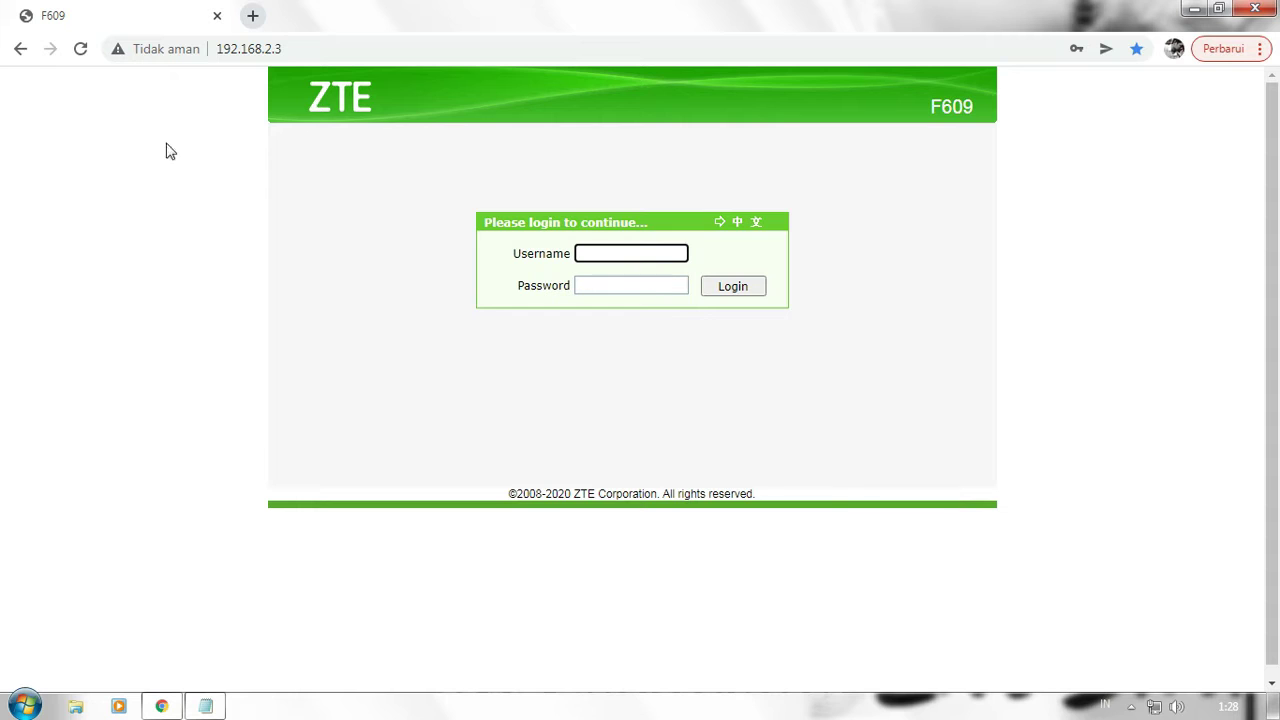
- Reload the router's login page and log in as admin with the saved account password
click(80, 49)
click(629, 262)
click(620, 310)
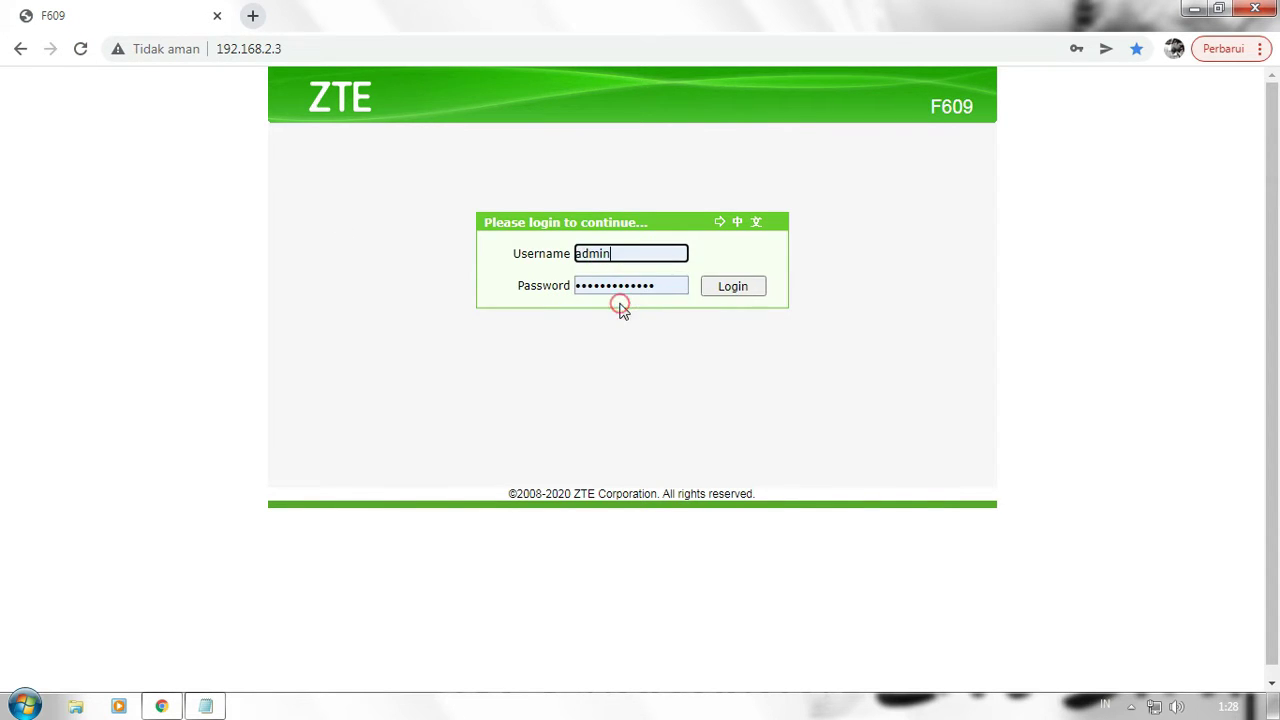
click(731, 286)
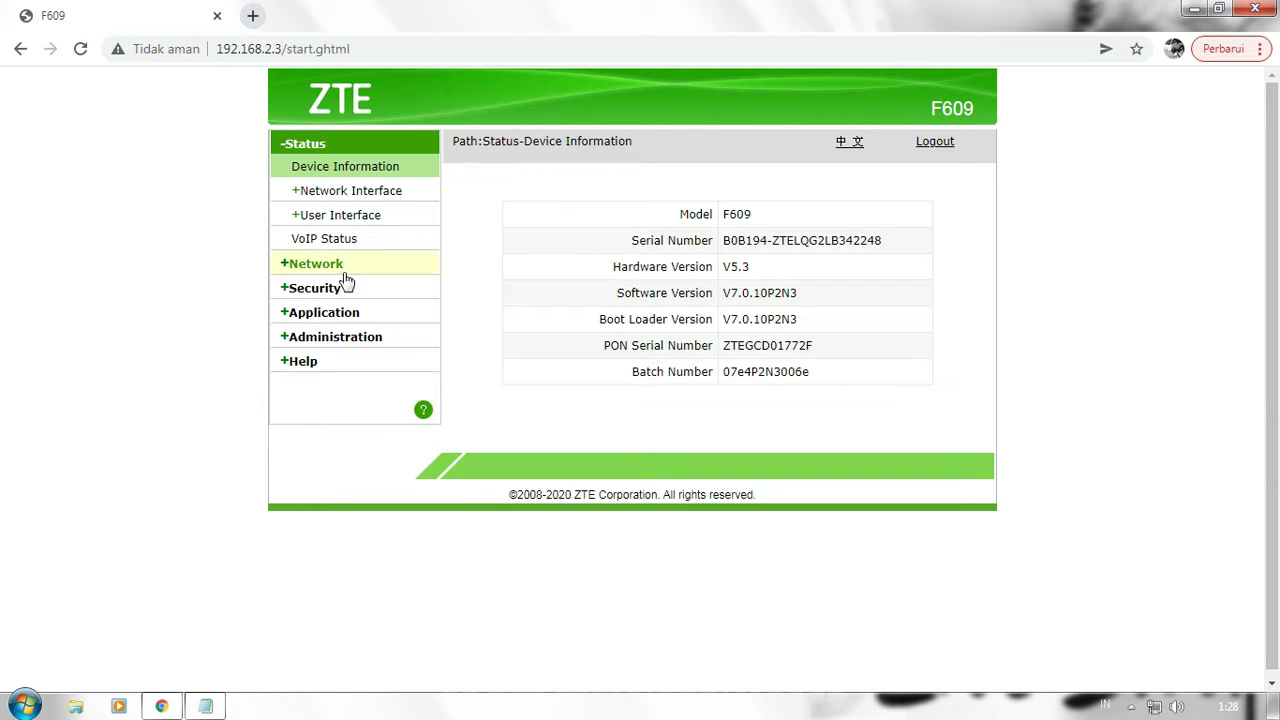
- Open the Network LAN DHCP Server page and bring its Allocated Address table into view
click(306, 265)
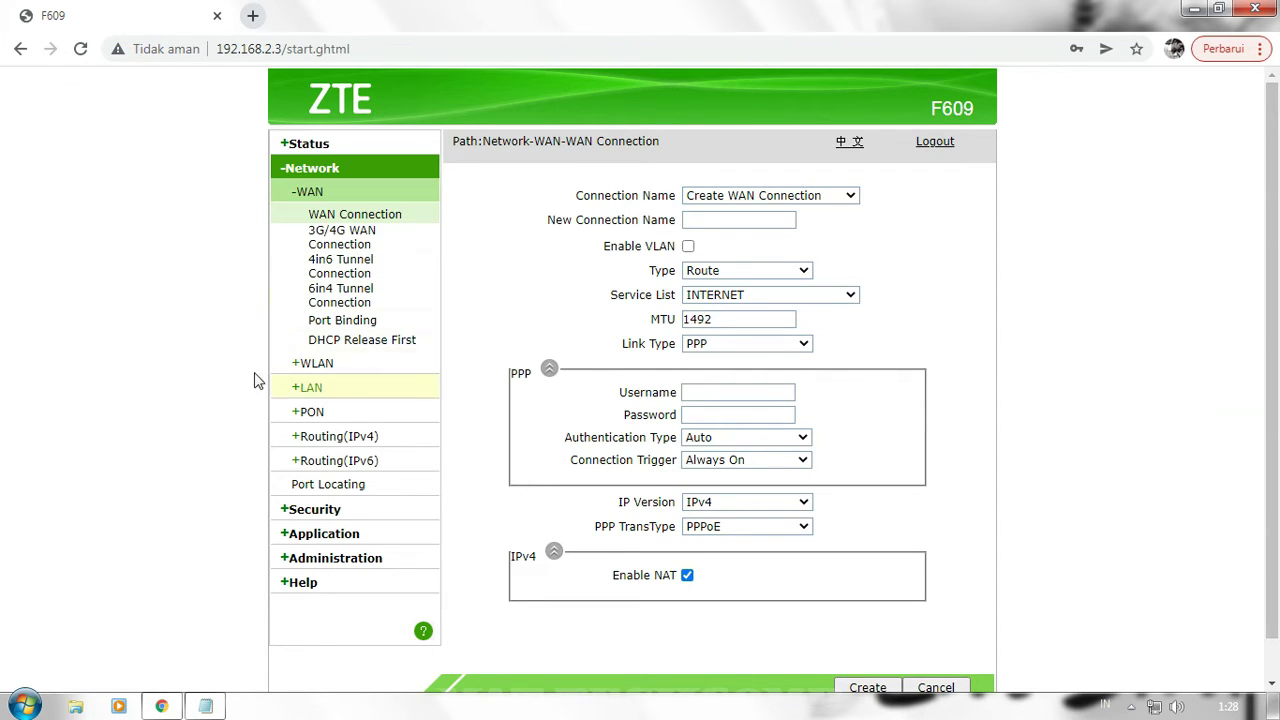
click(313, 390)
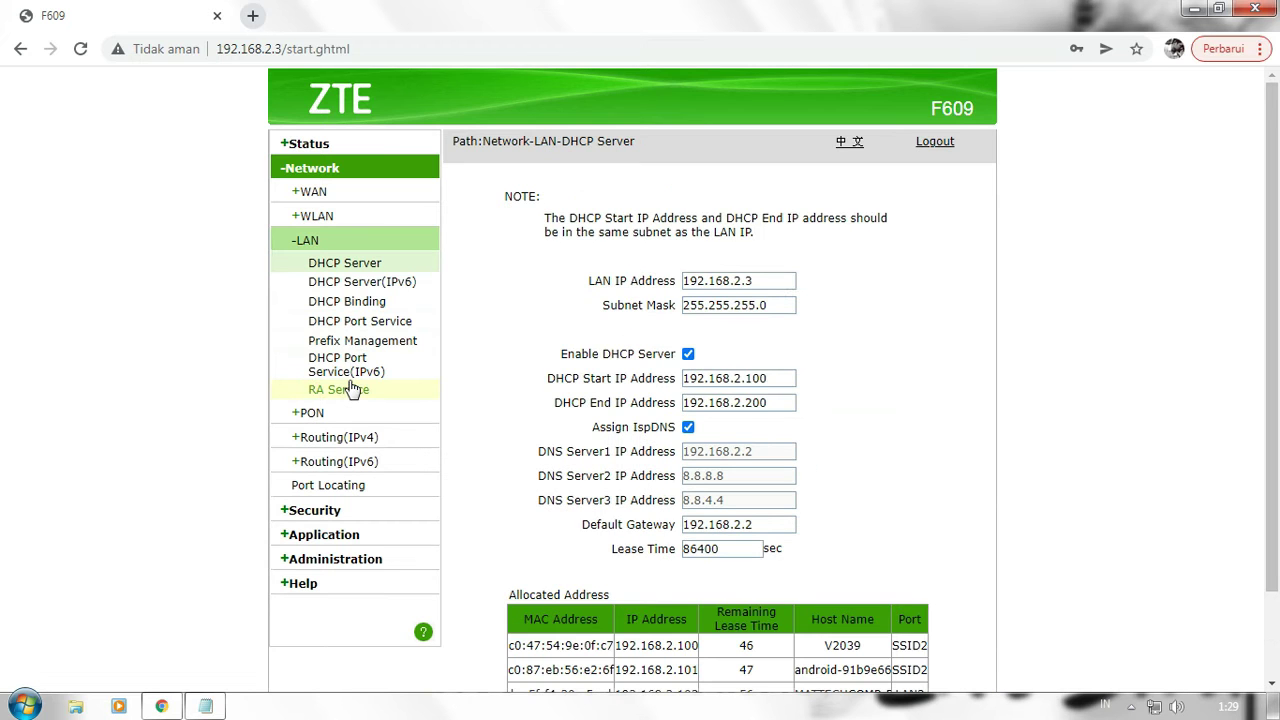
scroll(505, 362, down, 2)
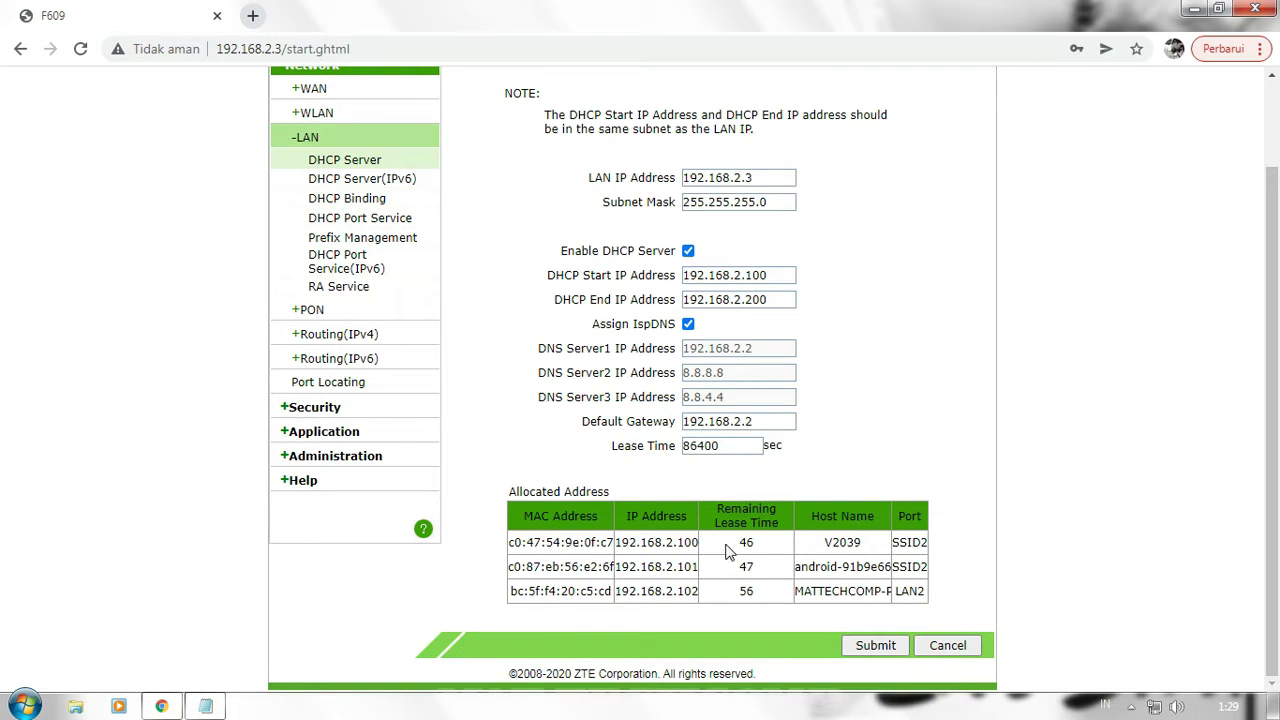
- Examine the MAC address and host name of each connected device in the Allocated Address table
drag(509, 542, 614, 541)
drag(508, 566, 614, 567)
drag(512, 591, 616, 597)
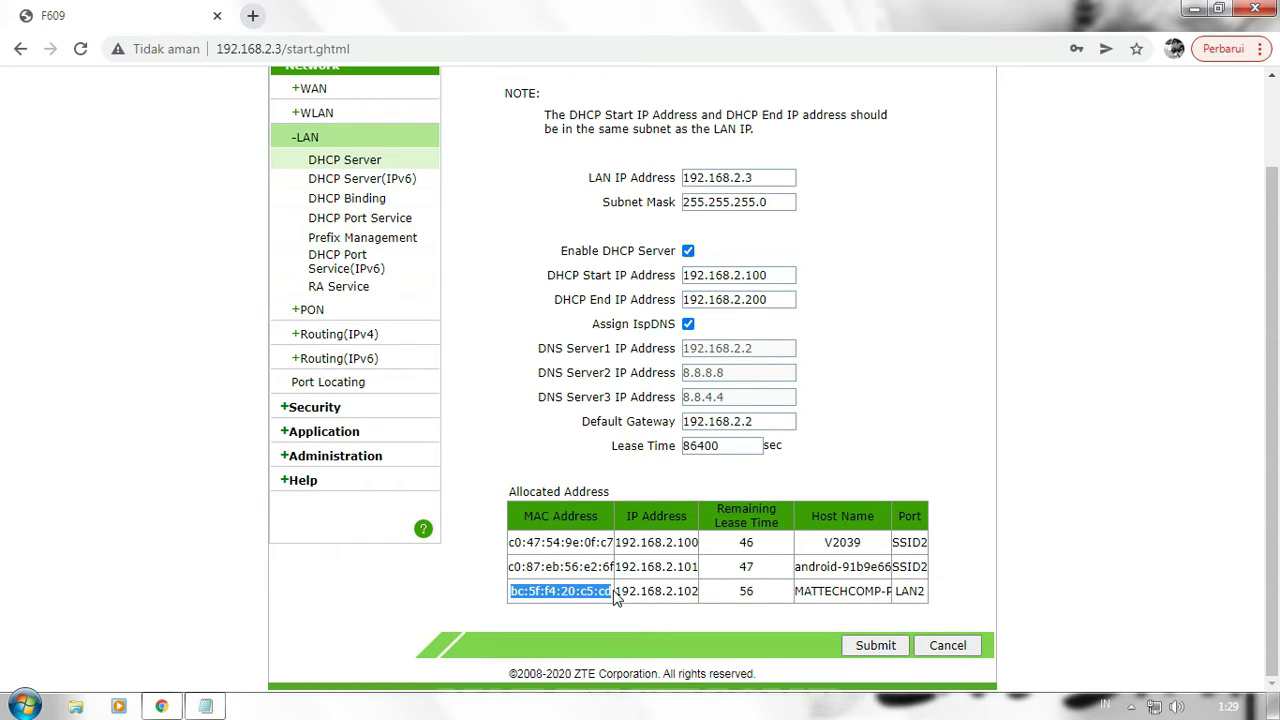
click(614, 591)
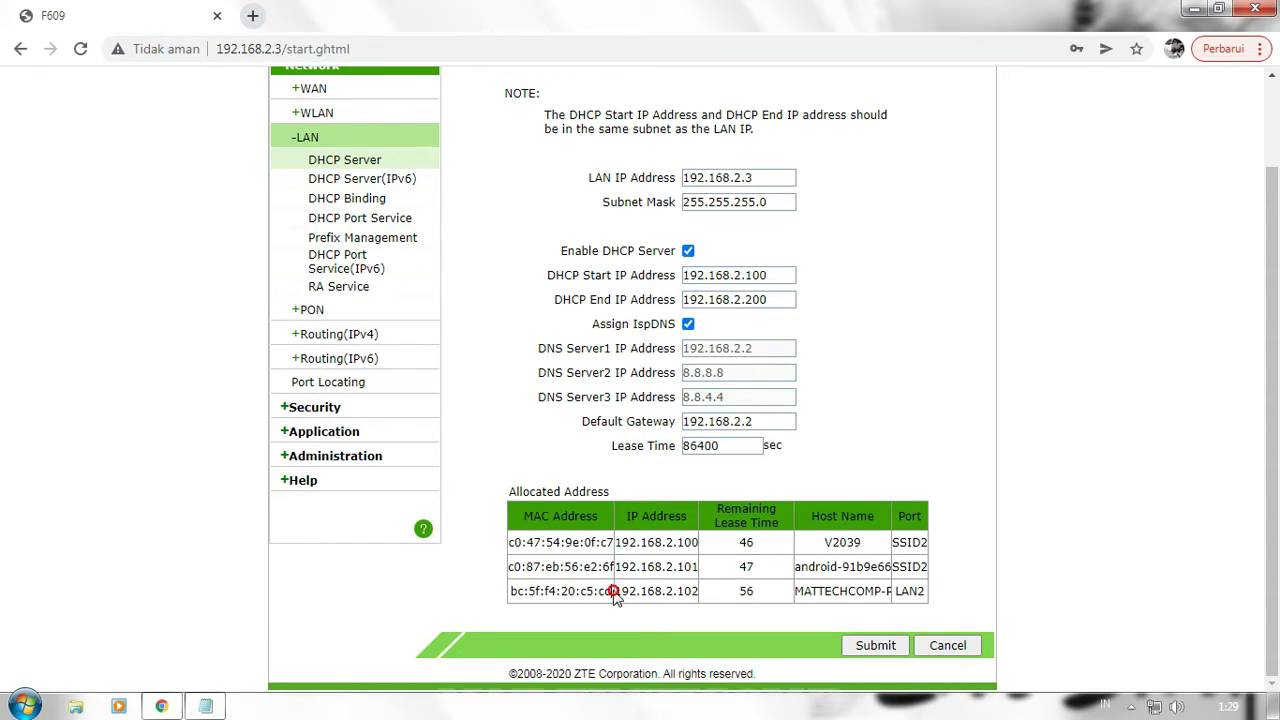
click(797, 591)
drag(797, 591, 902, 591)
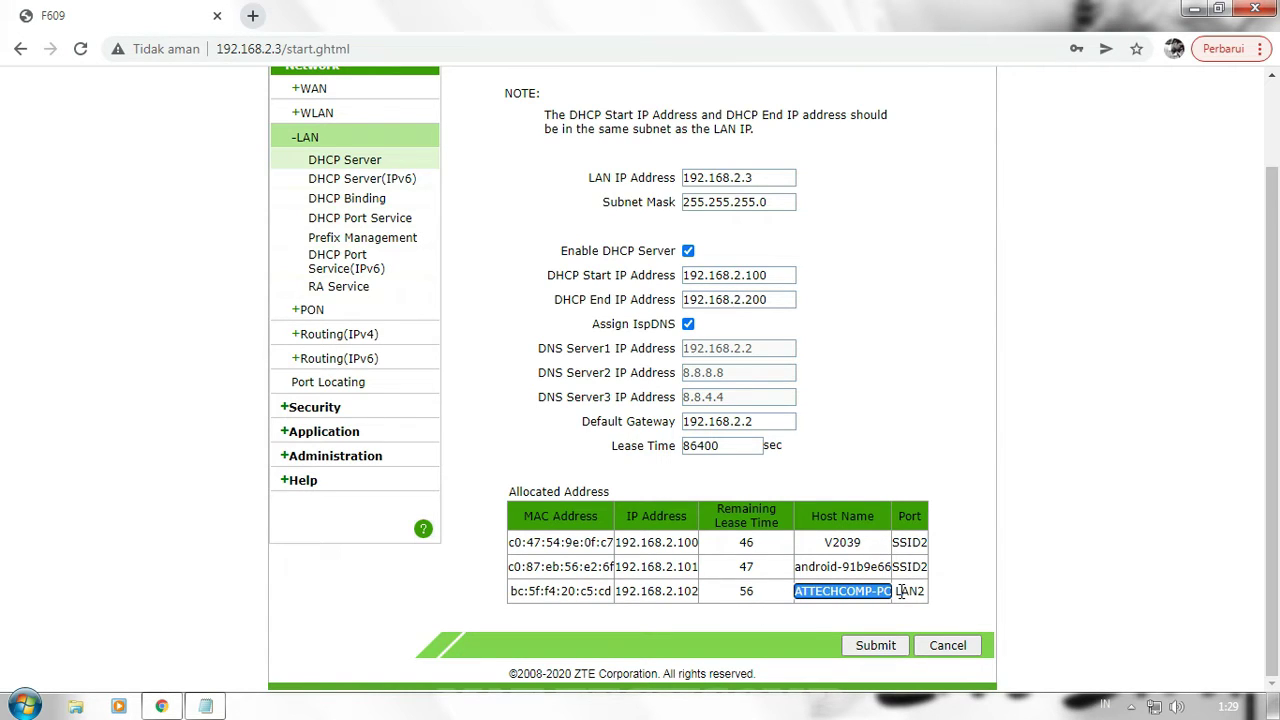
click(546, 566)
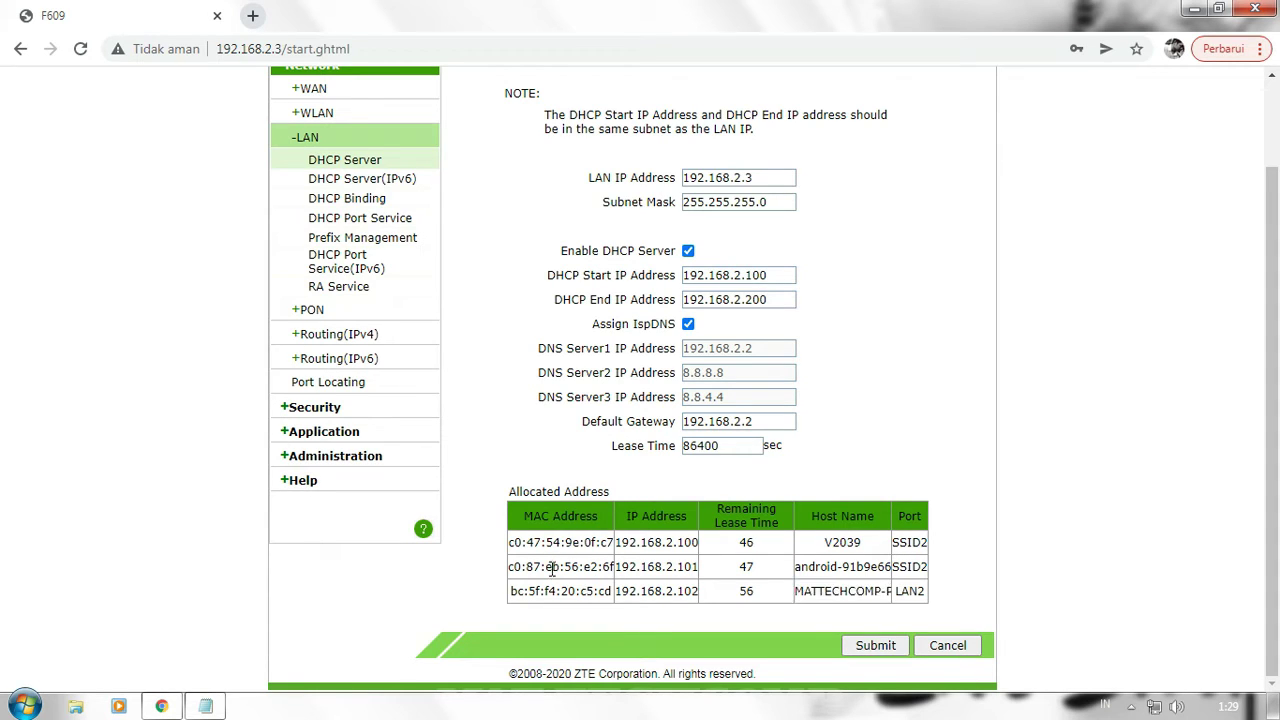
drag(797, 568, 895, 568)
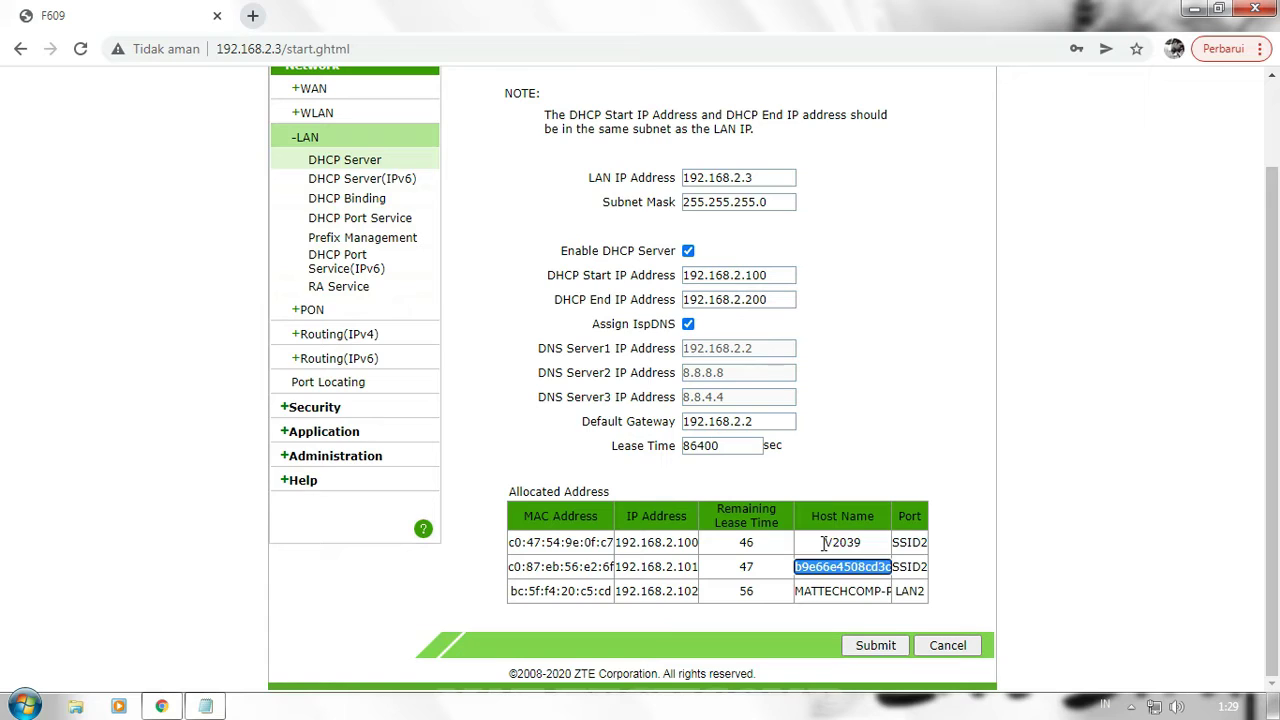
drag(824, 542, 898, 542)
click(648, 544)
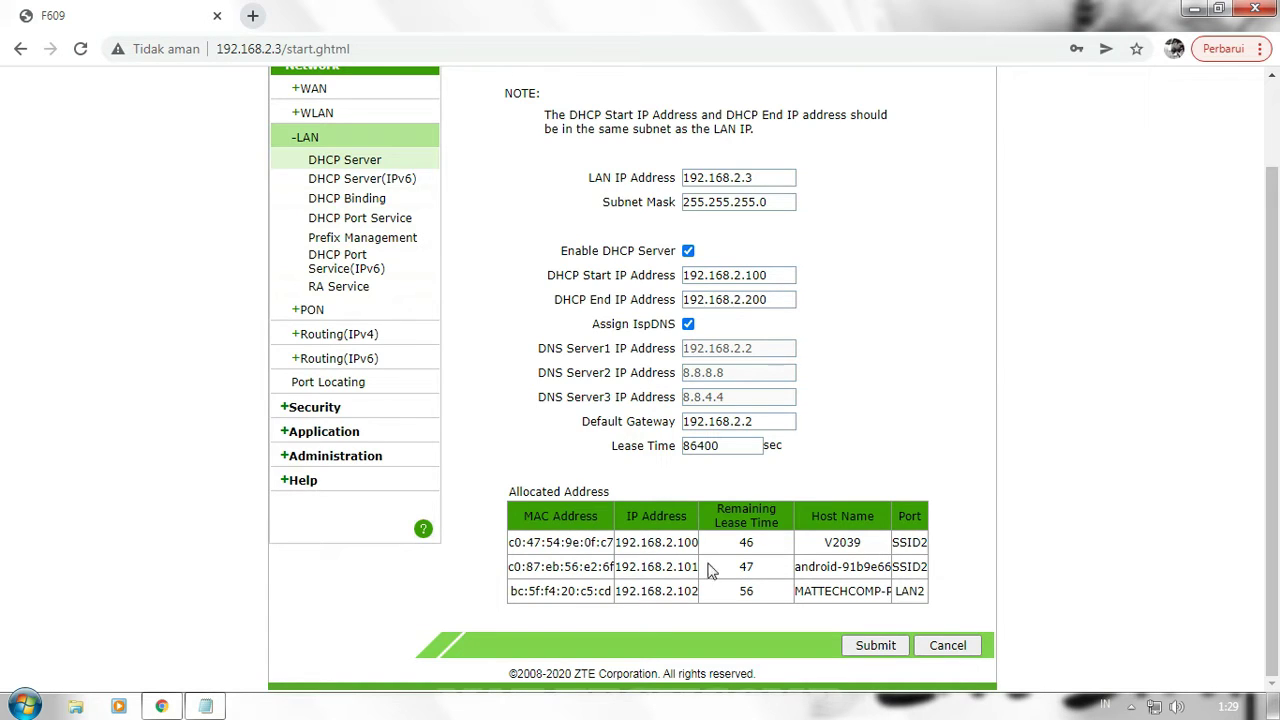
- Examine the MAC address, IP address and host name of device V2039 in the Allocated Address table
drag(513, 542, 606, 542)
click(567, 587)
drag(510, 542, 608, 545)
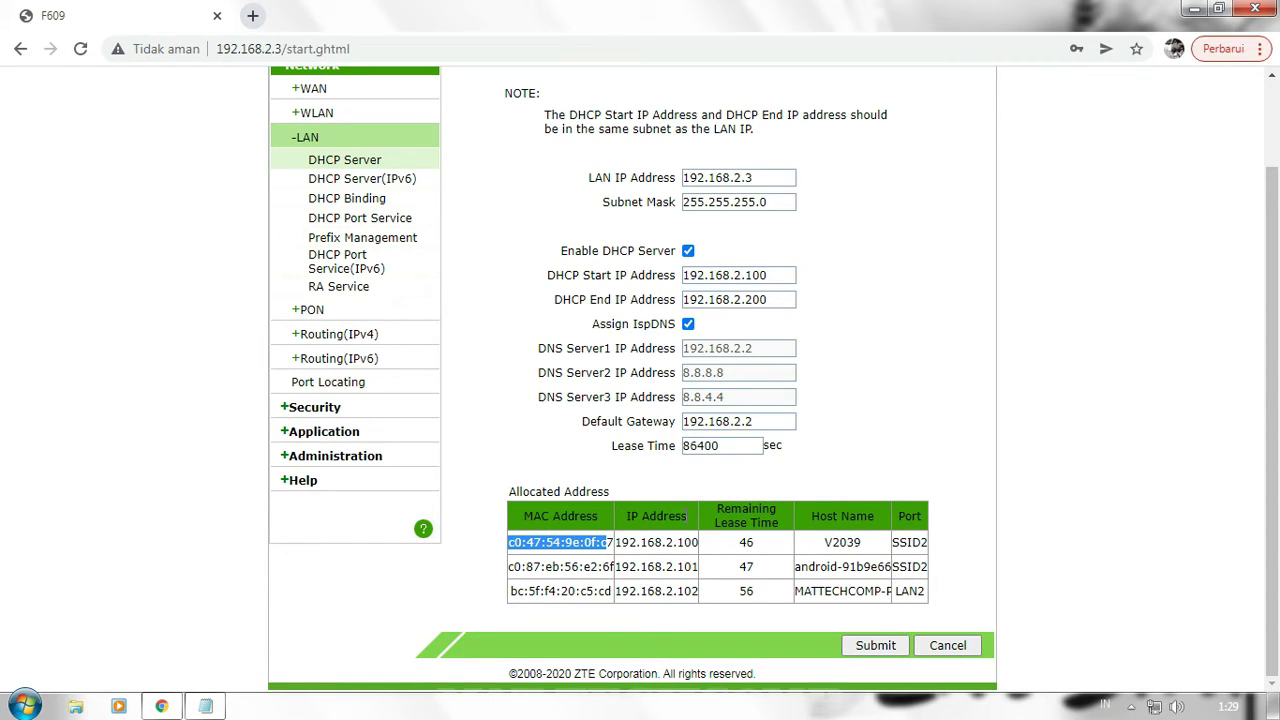
click(606, 543)
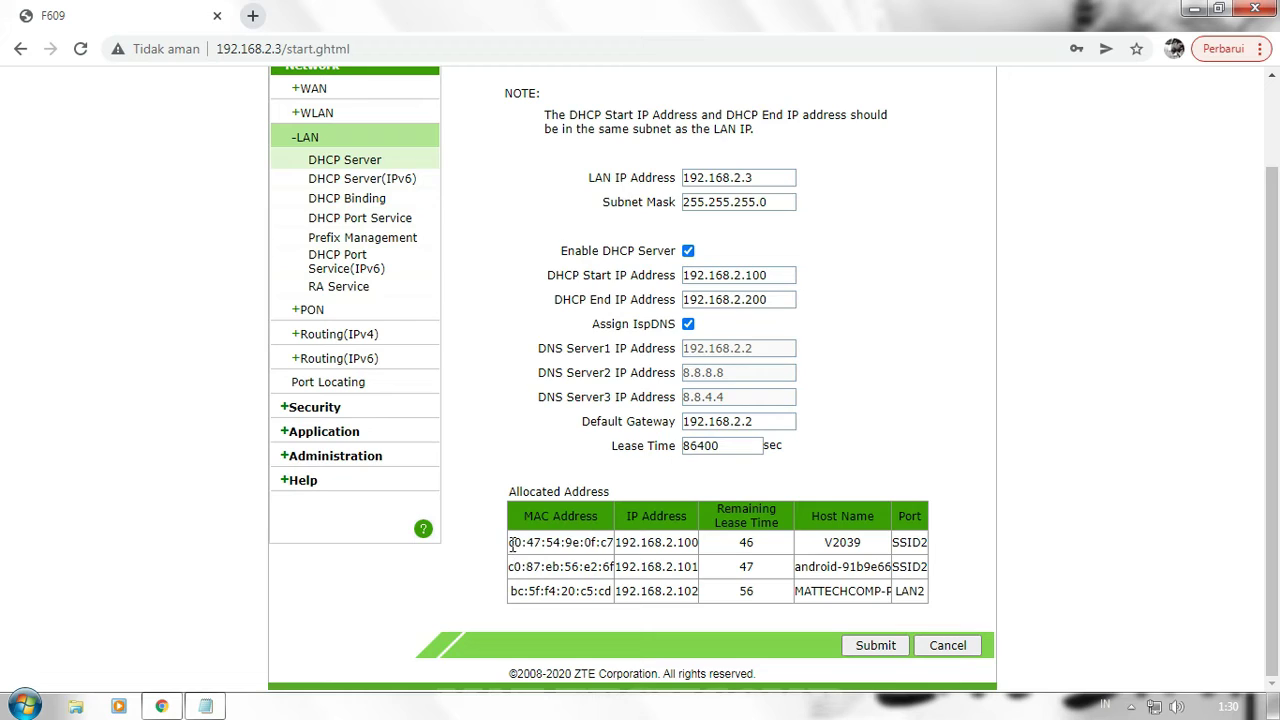
drag(522, 516, 608, 531)
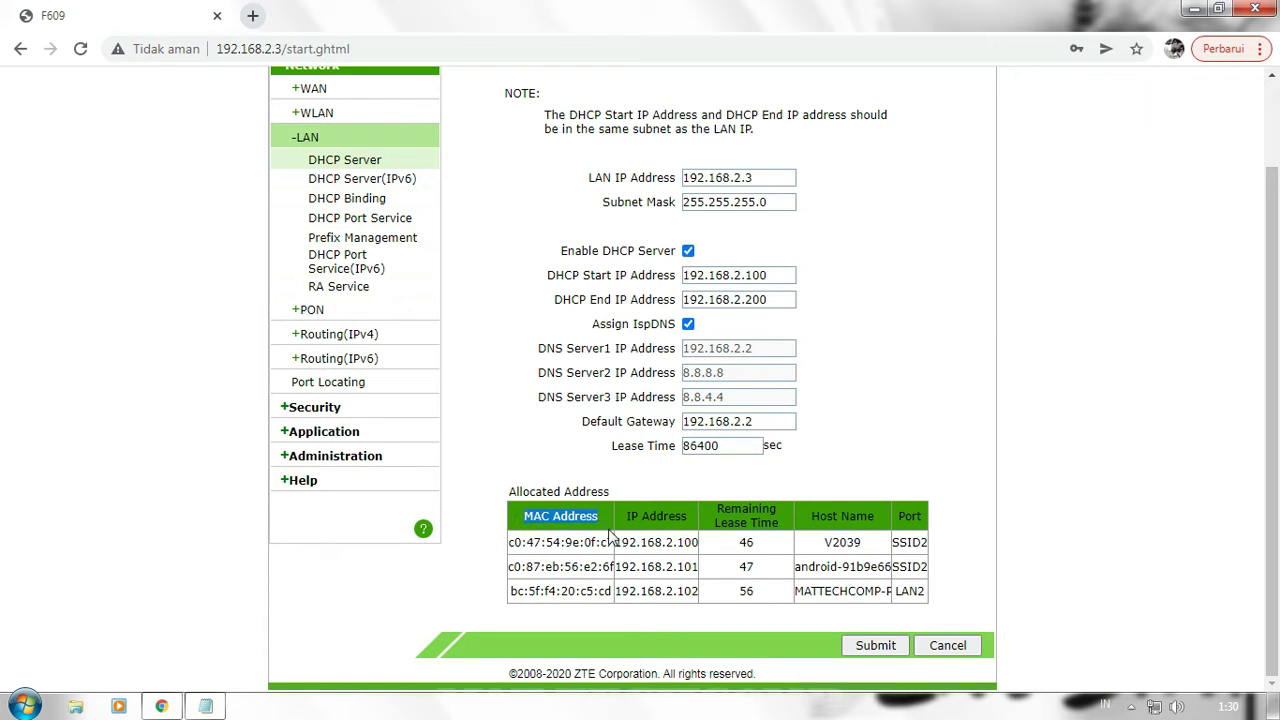
click(580, 542)
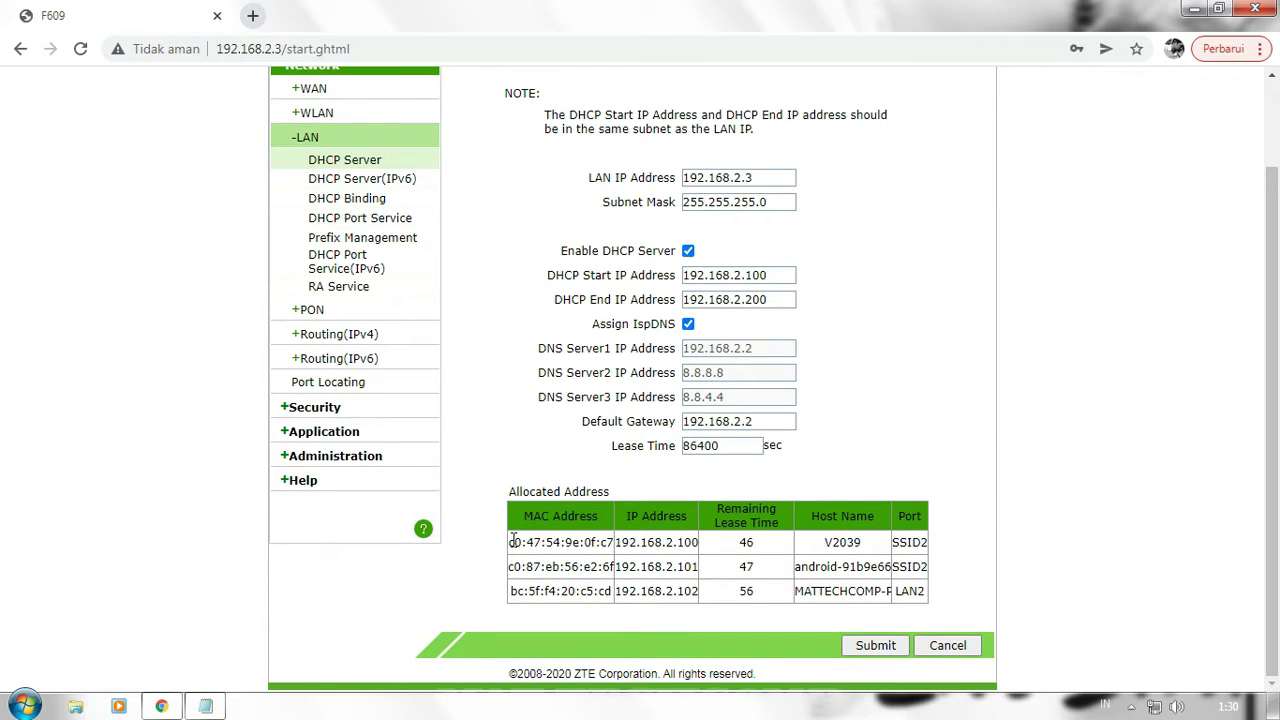
drag(512, 542, 615, 542)
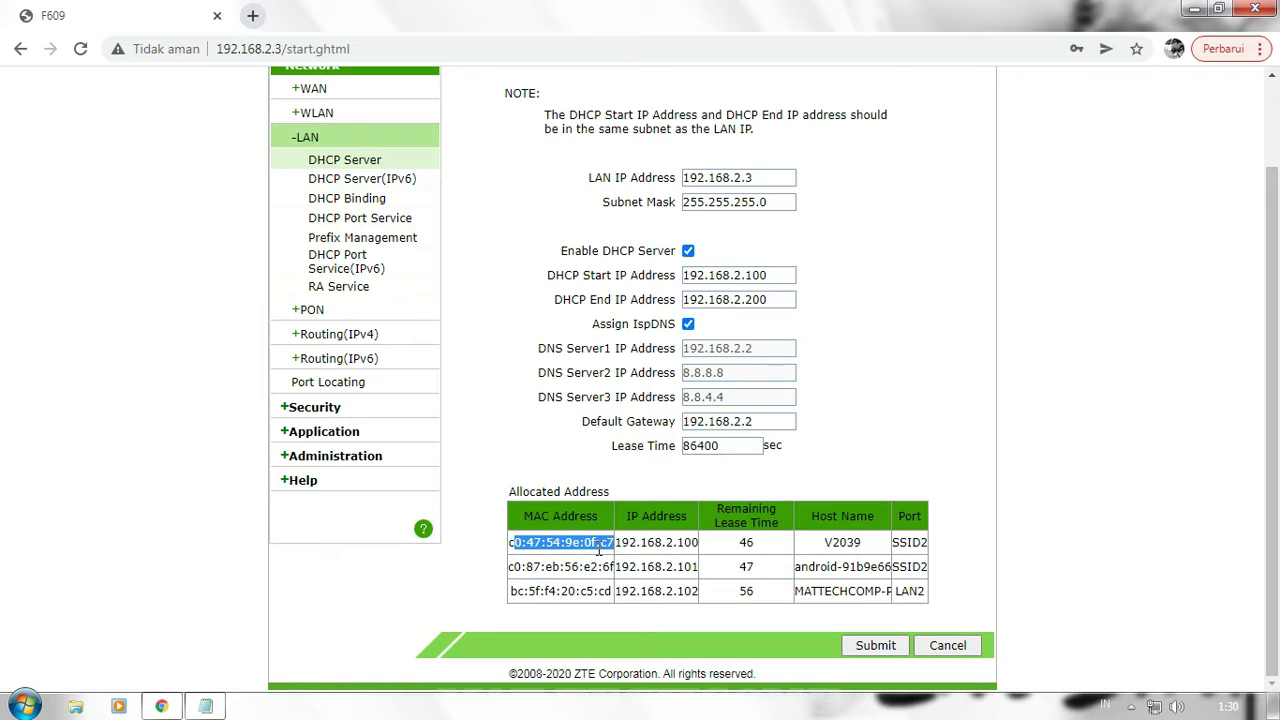
click(588, 549)
drag(511, 542, 613, 546)
drag(823, 542, 873, 542)
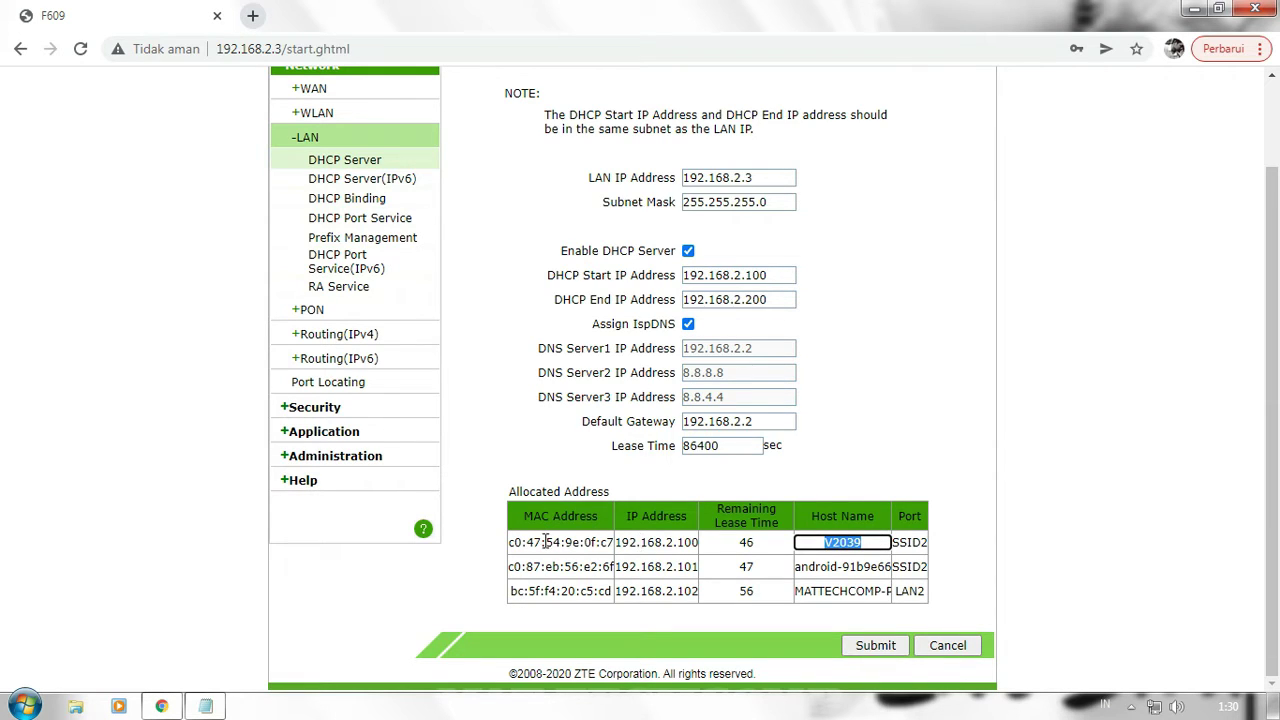
drag(617, 542, 695, 542)
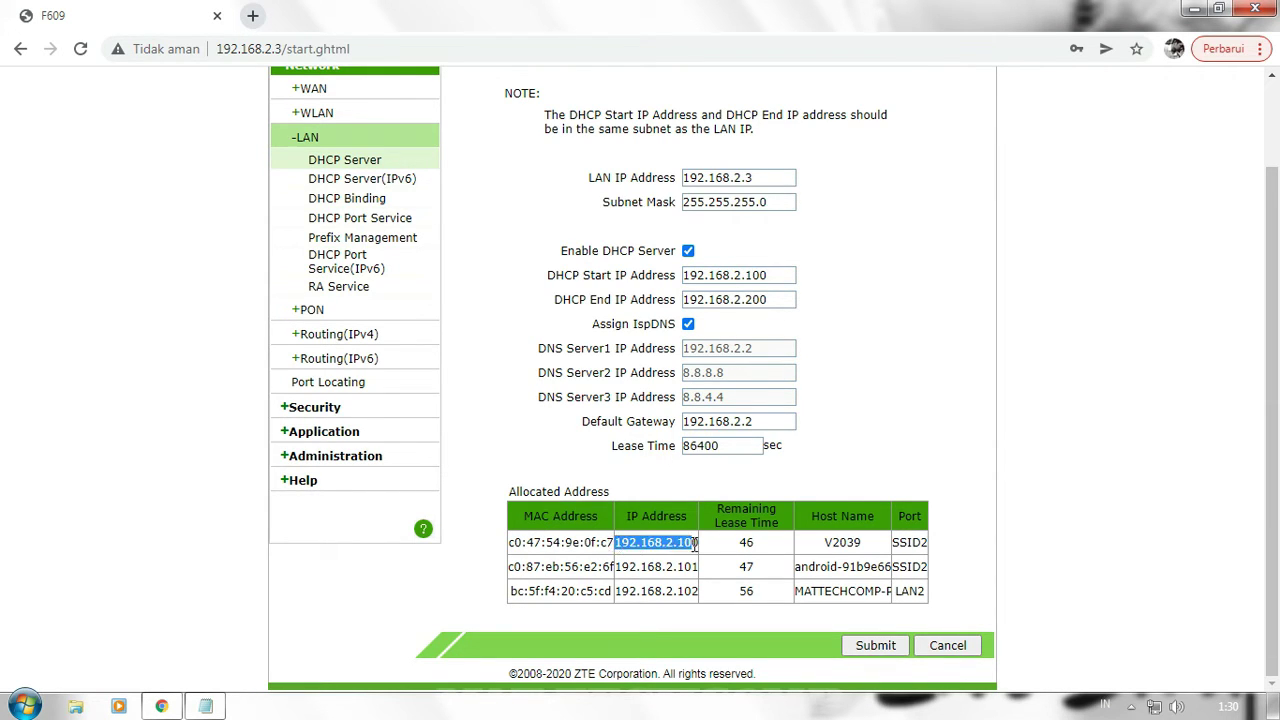
drag(510, 543, 603, 543)
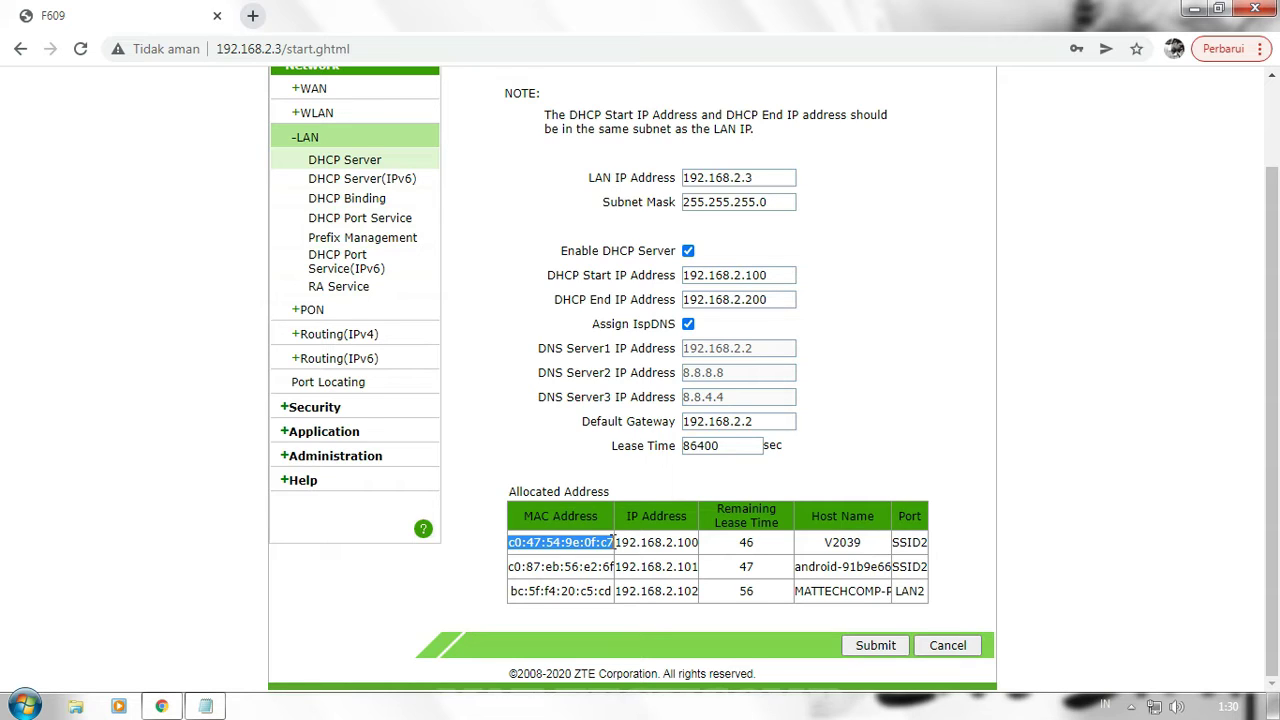
click(578, 540)
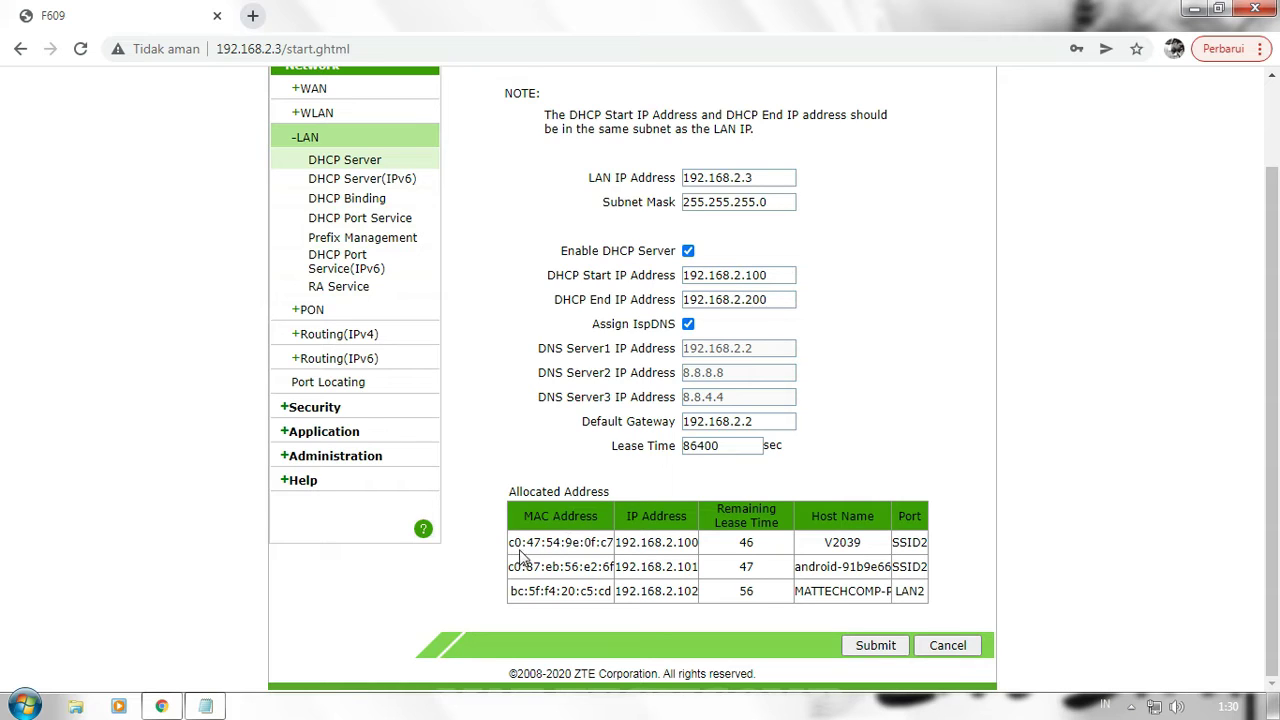
- Compare the MAC addresses and host names of the two devices connected through SSID2
drag(512, 543, 614, 543)
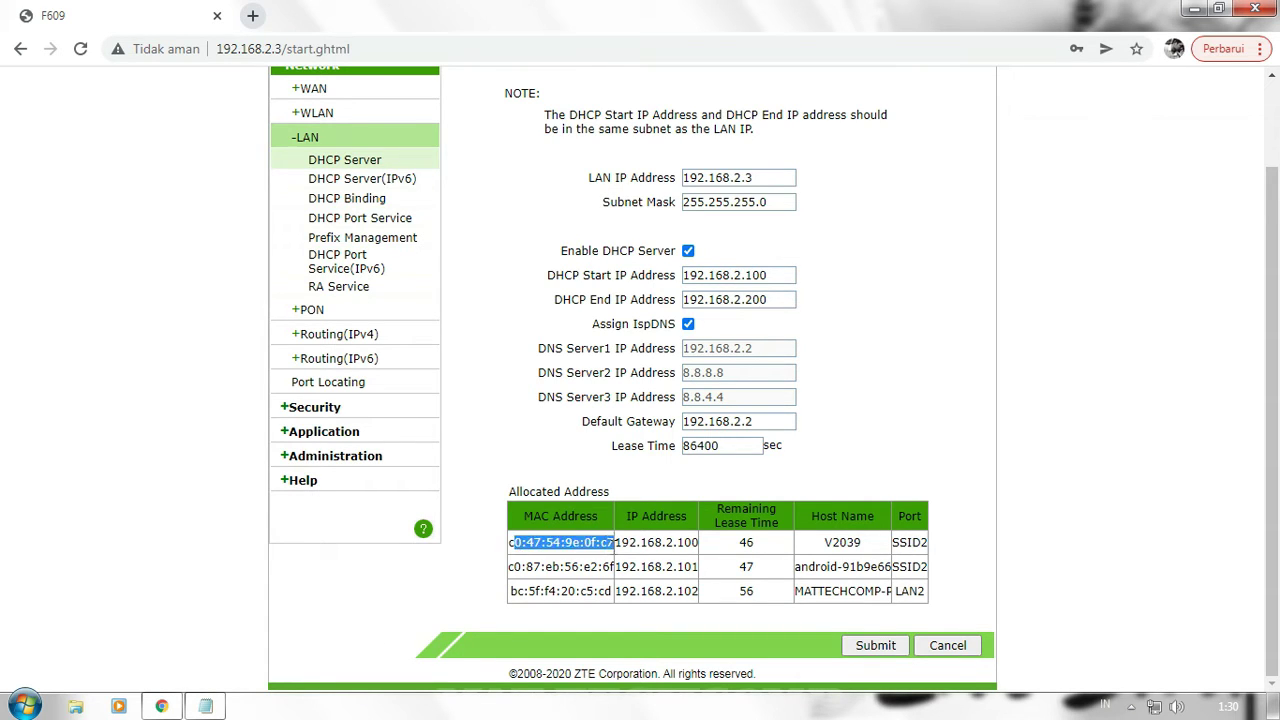
click(512, 545)
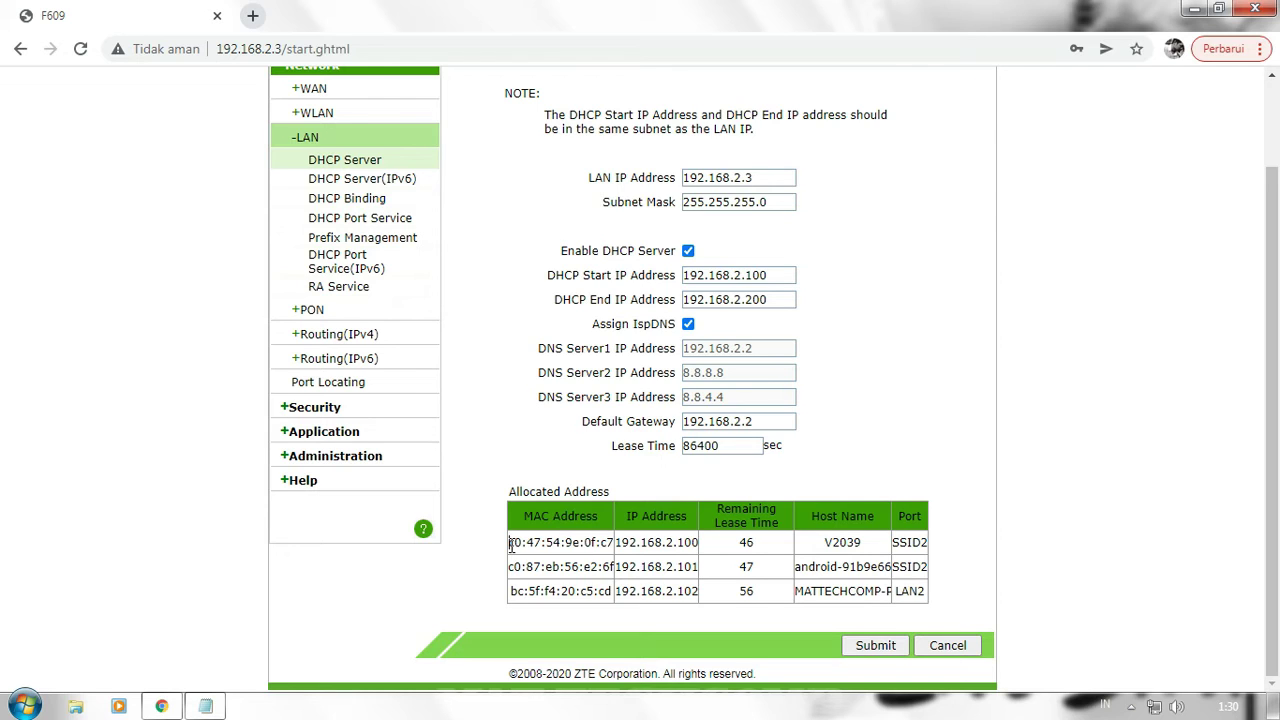
drag(512, 545, 612, 543)
click(610, 545)
drag(510, 545, 614, 545)
drag(509, 567, 610, 567)
drag(796, 568, 875, 545)
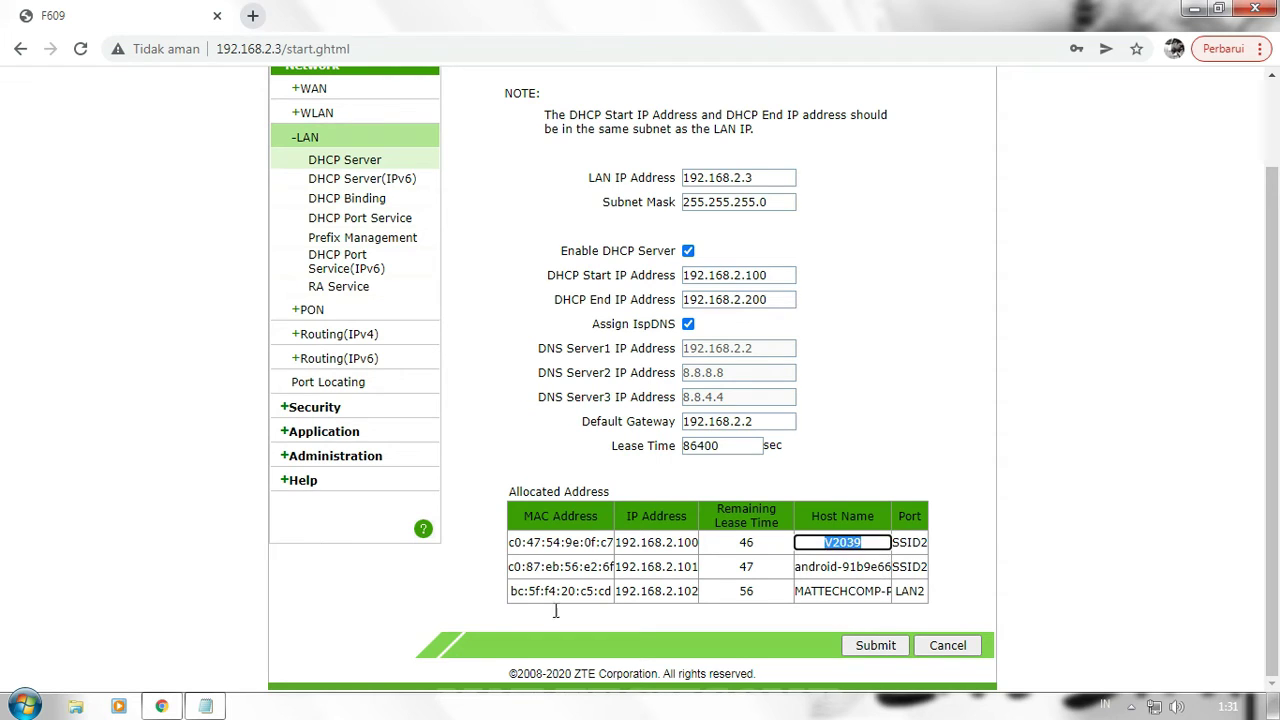
- Switch to Notepad, move its window off the MAC Address column, and compare the noted MAC addresses with the router's table
click(205, 706)
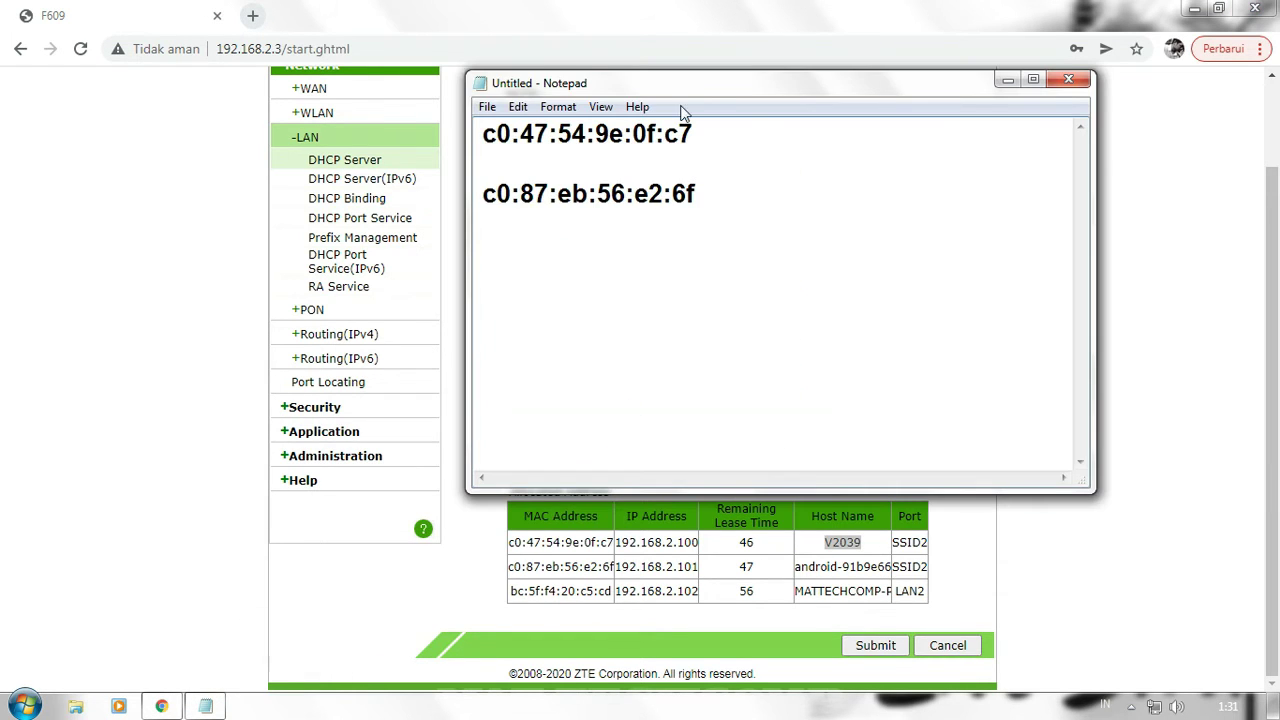
drag(671, 88, 834, 221)
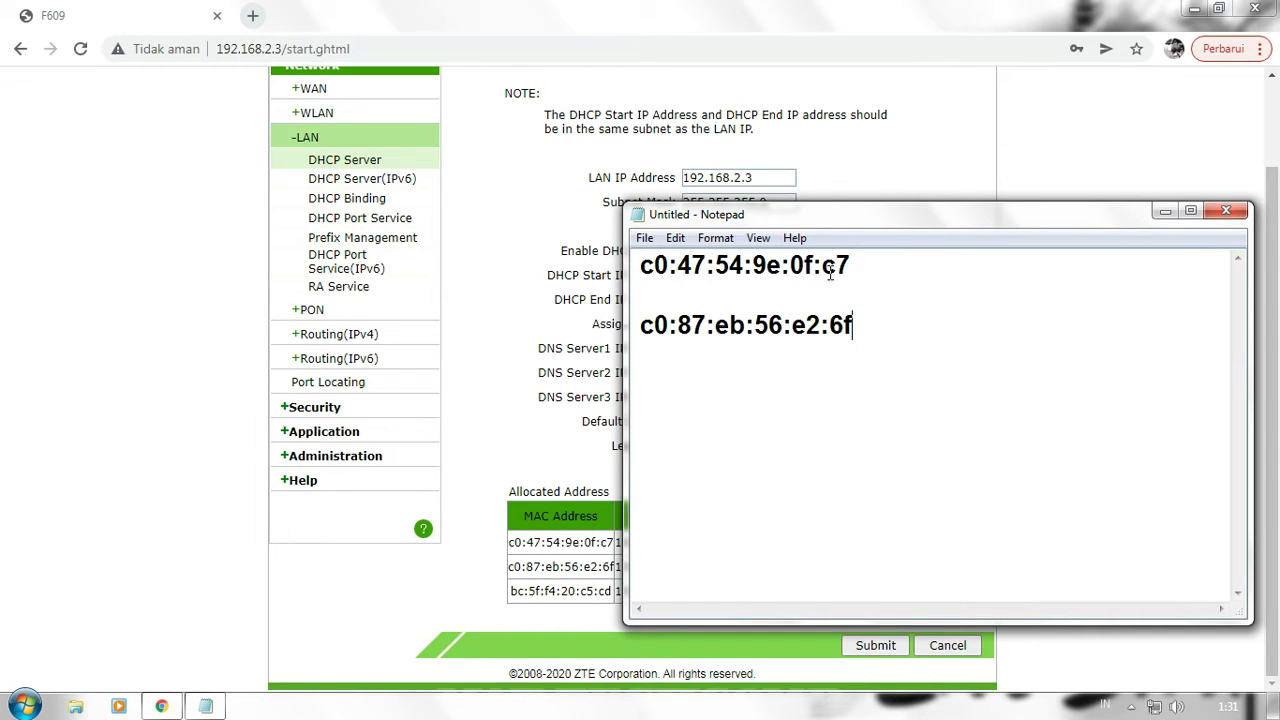
drag(614, 542, 511, 542)
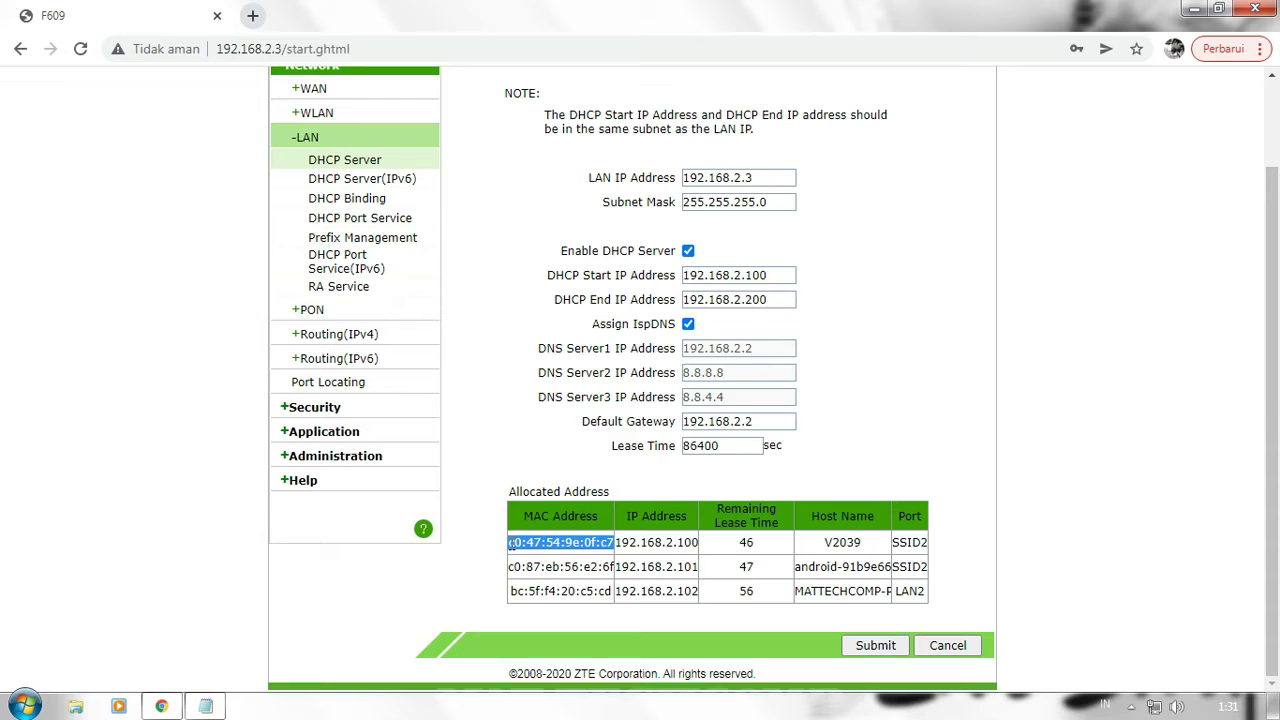
click(205, 706)
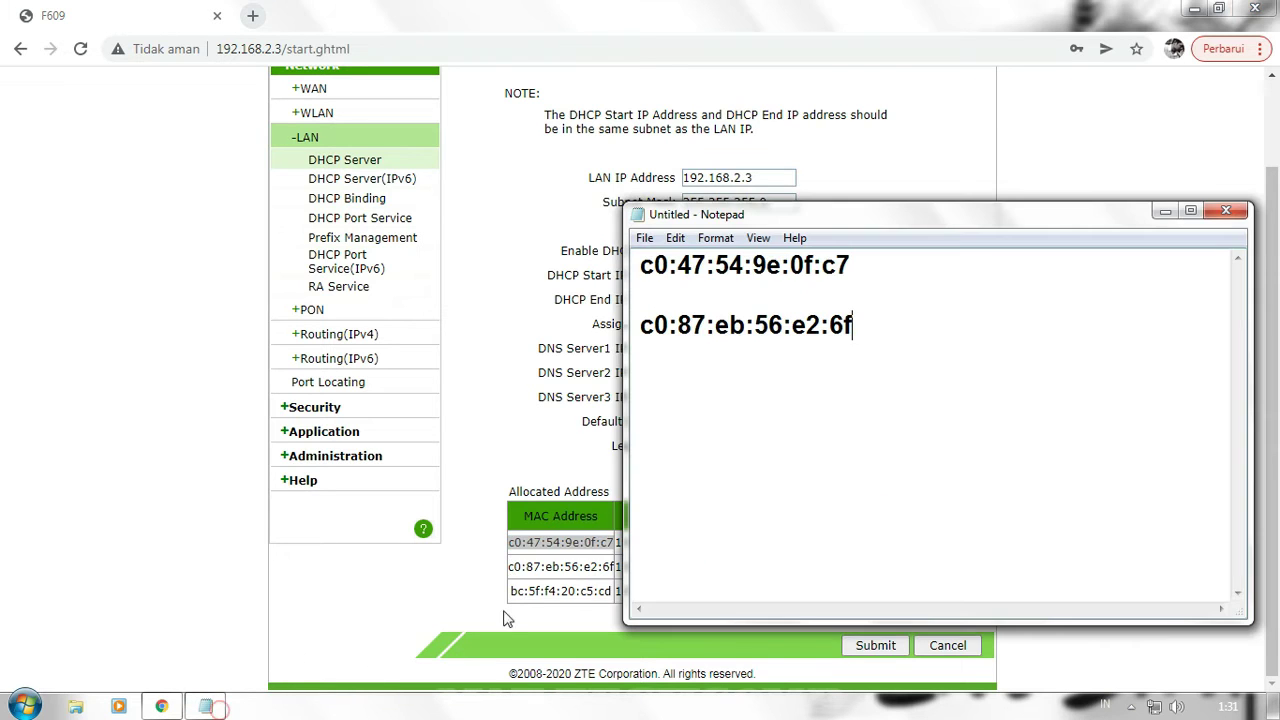
click(572, 566)
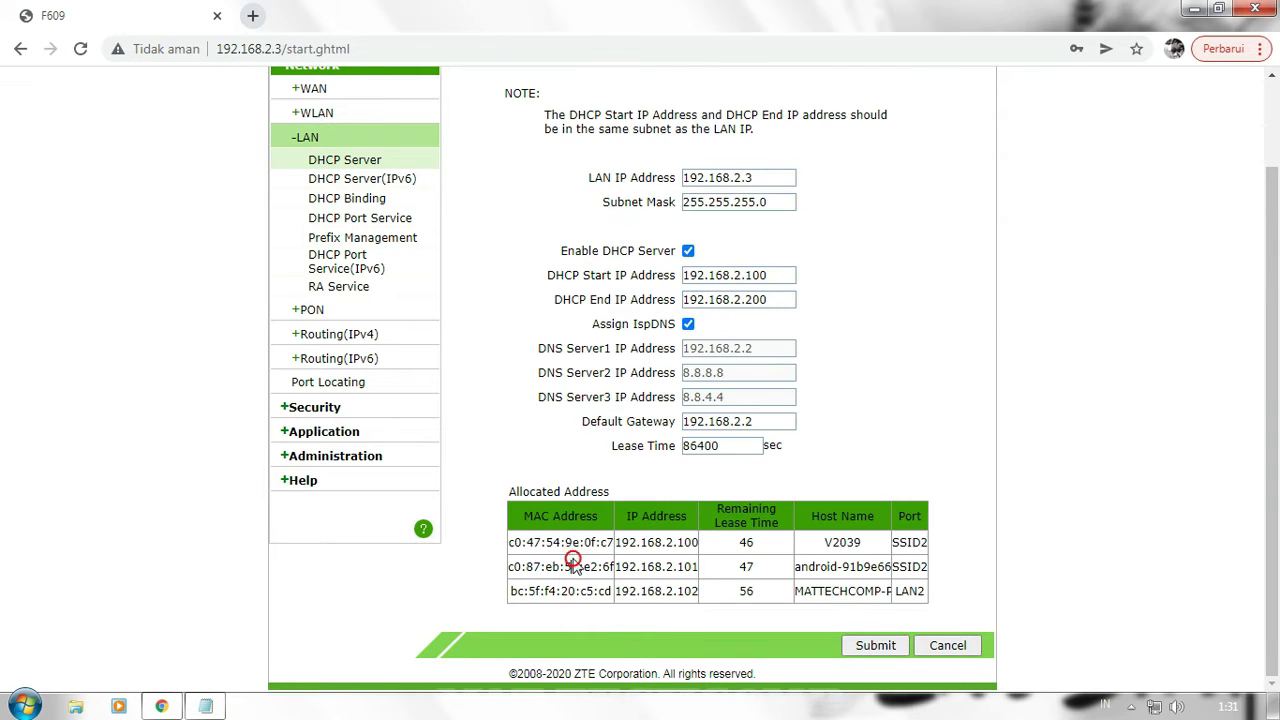
click(222, 708)
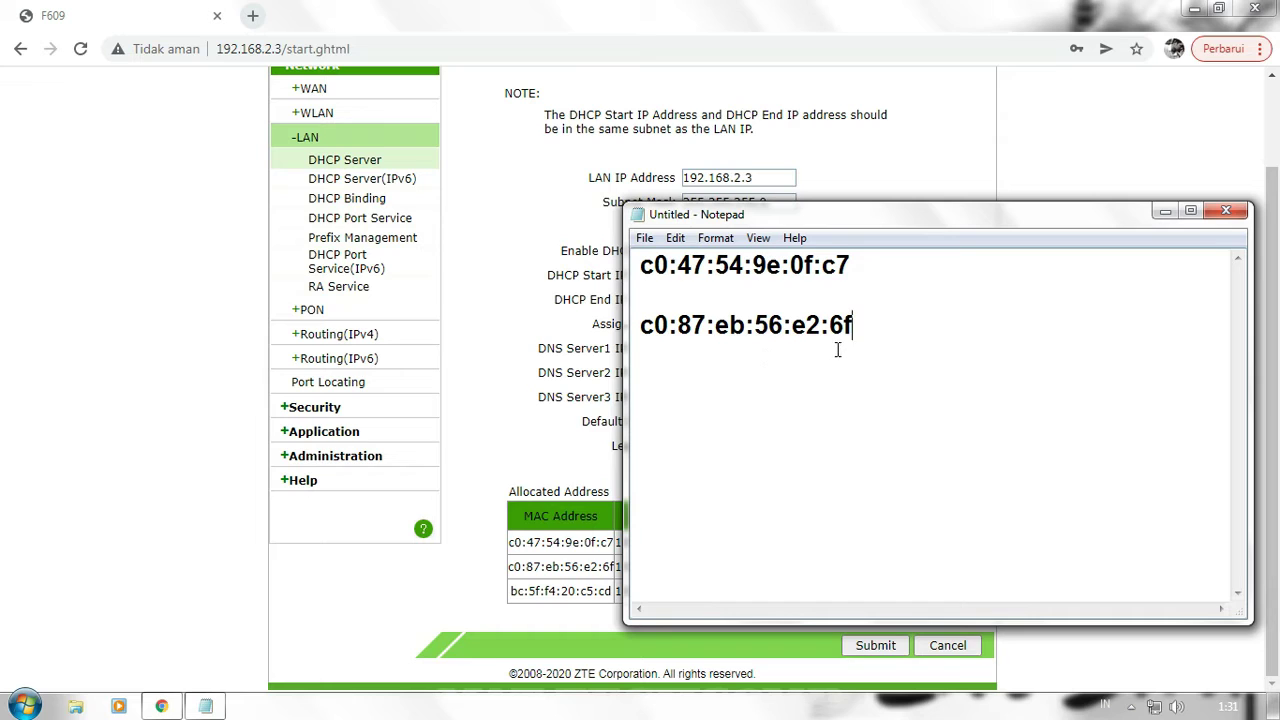
click(590, 566)
- Recheck the MAC address of device V2039 in the Allocated Address table
drag(508, 542, 612, 546)
mouse_move(511, 568)
mouse_down()
mouse_move(614, 566)
mouse_move(600, 544)
mouse_move(514, 546)
mouse_up()
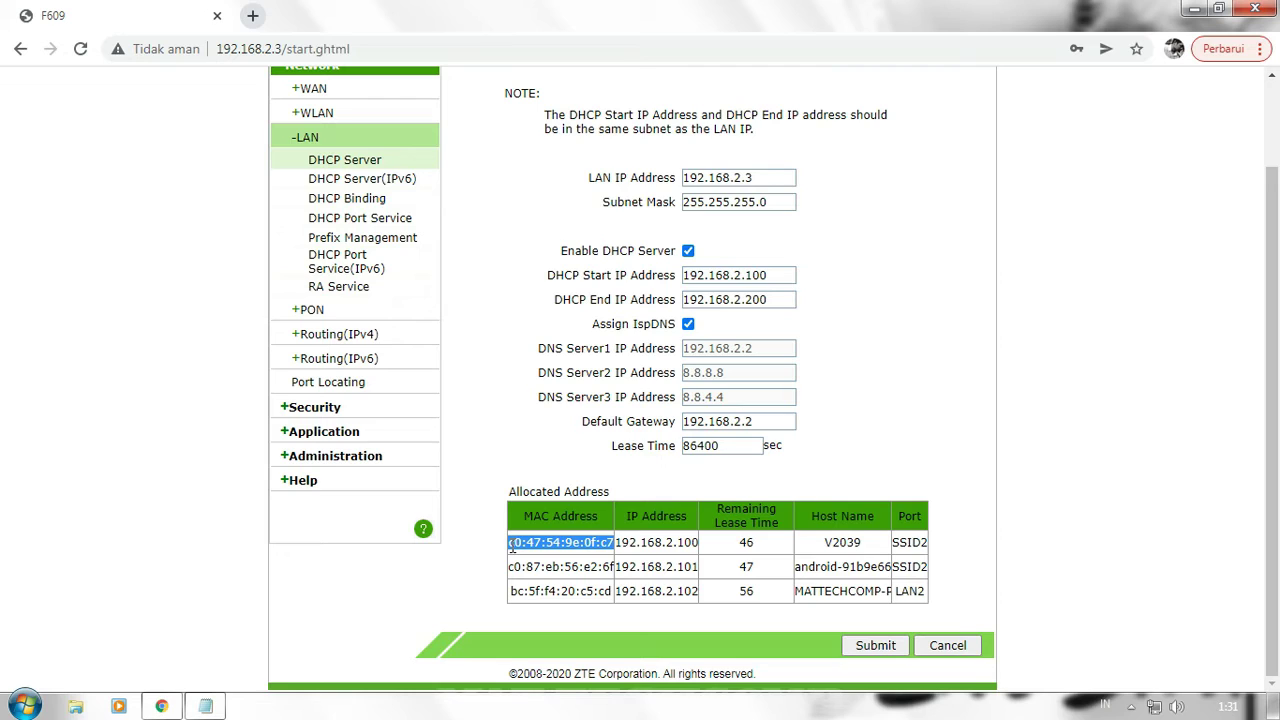
click(512, 547)
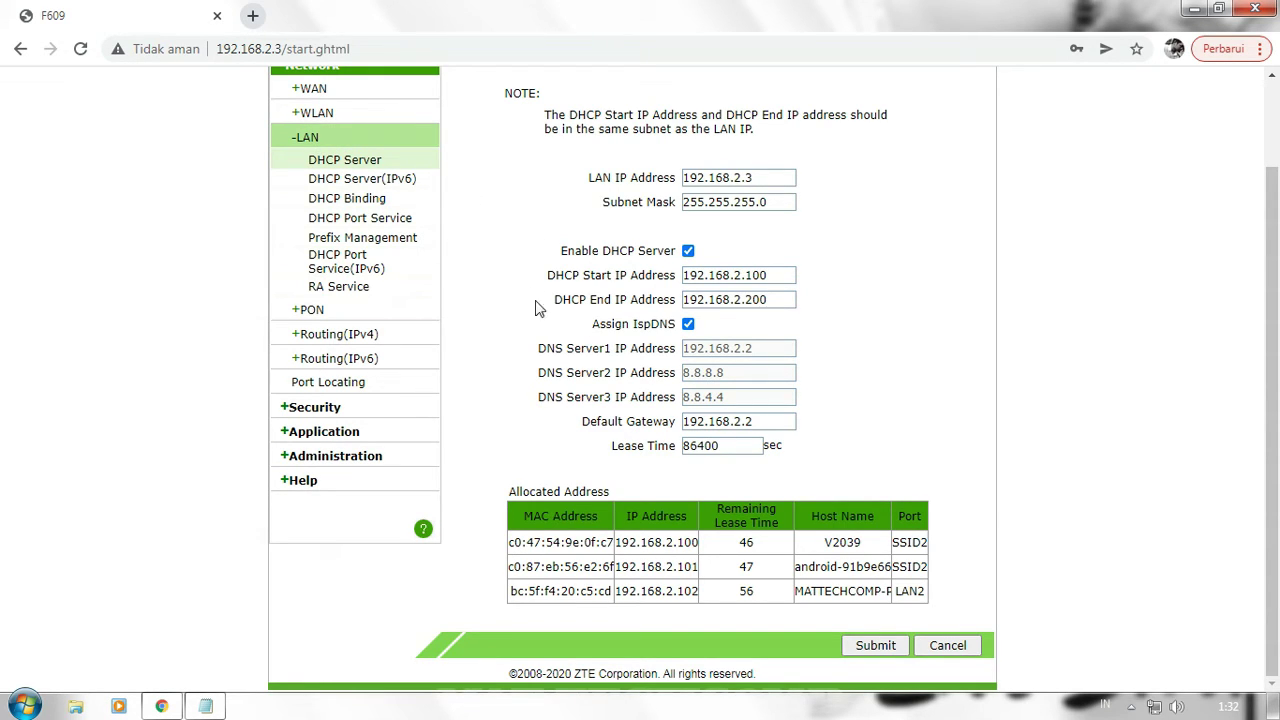
scroll(620, 273, up, 2)
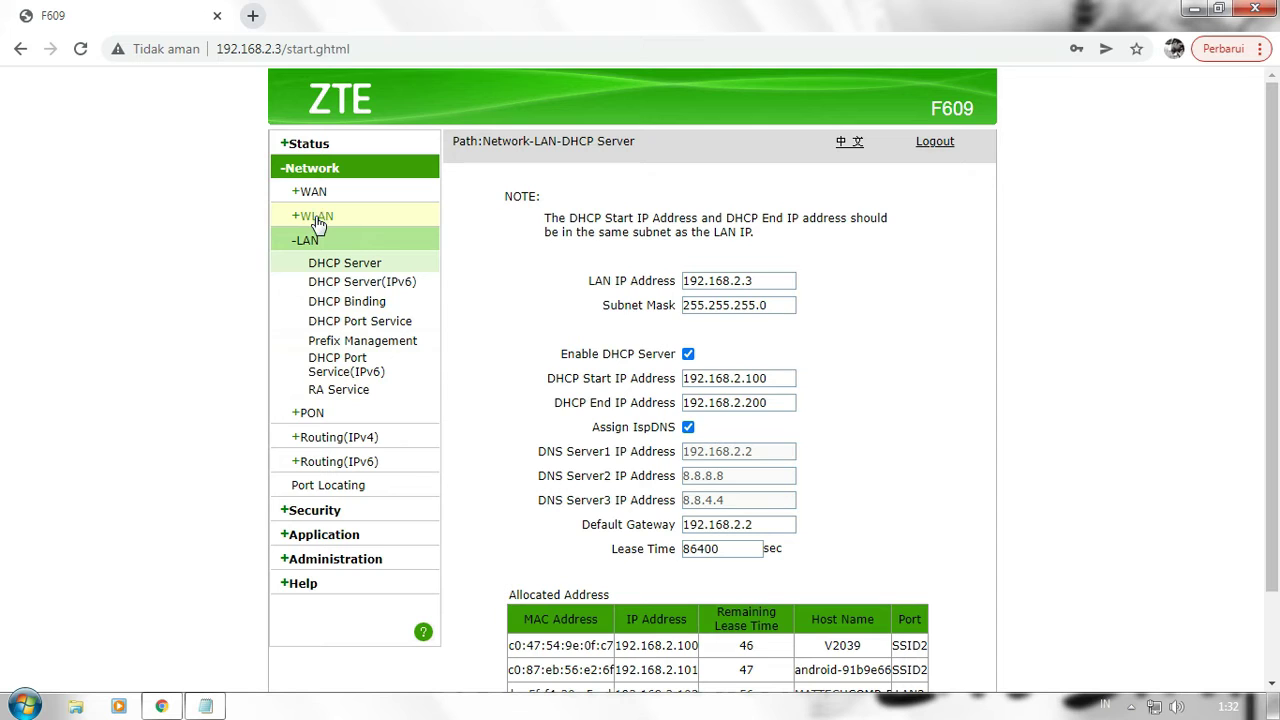
scroll(612, 422, down, 2)
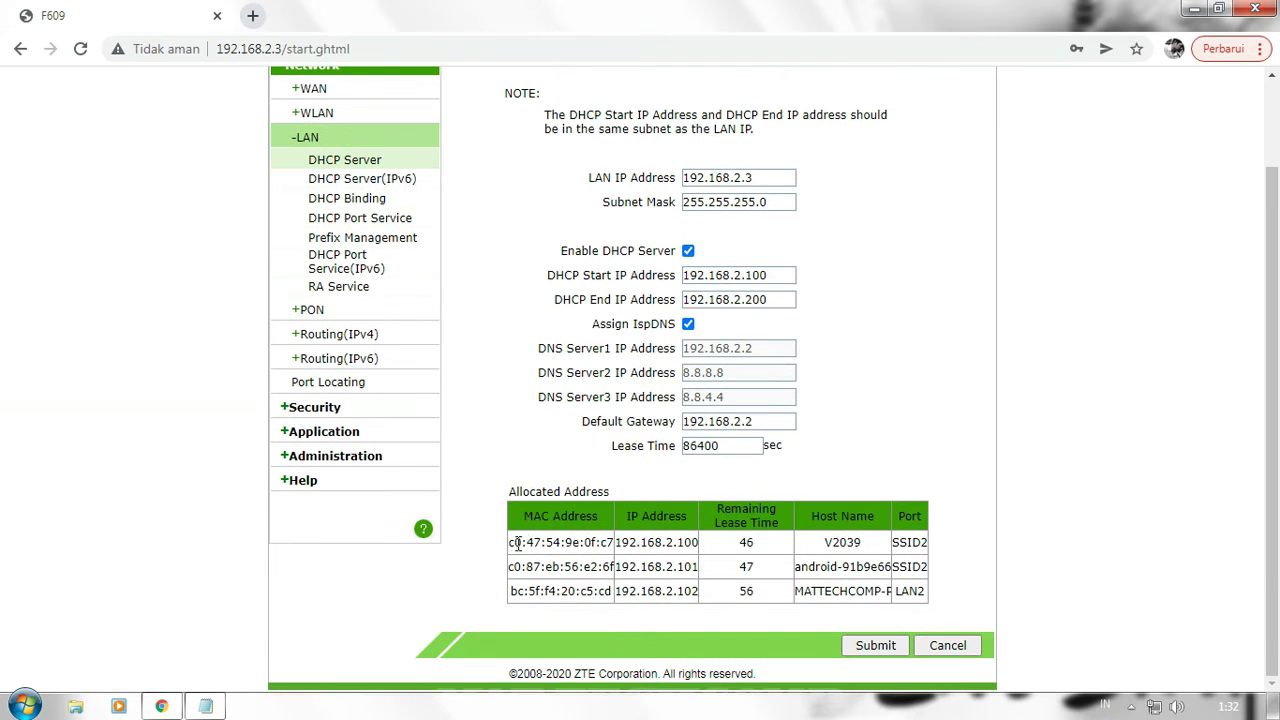
drag(511, 543, 613, 545)
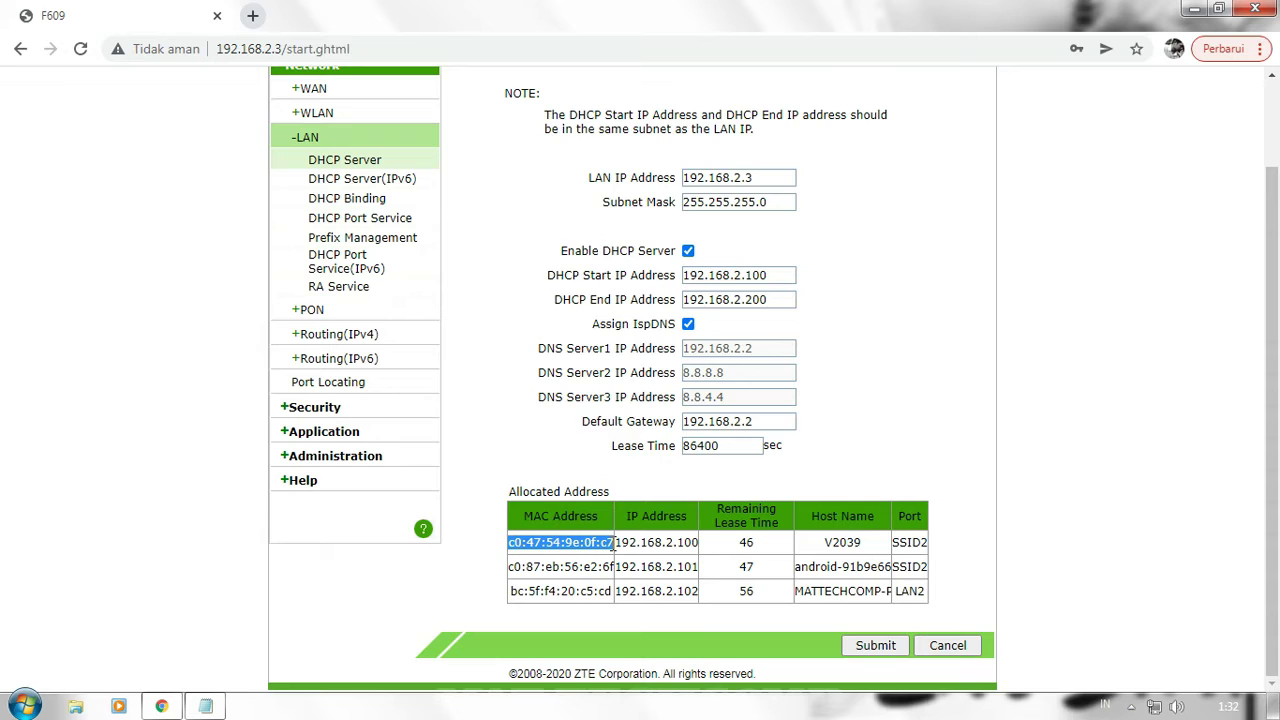
click(613, 542)
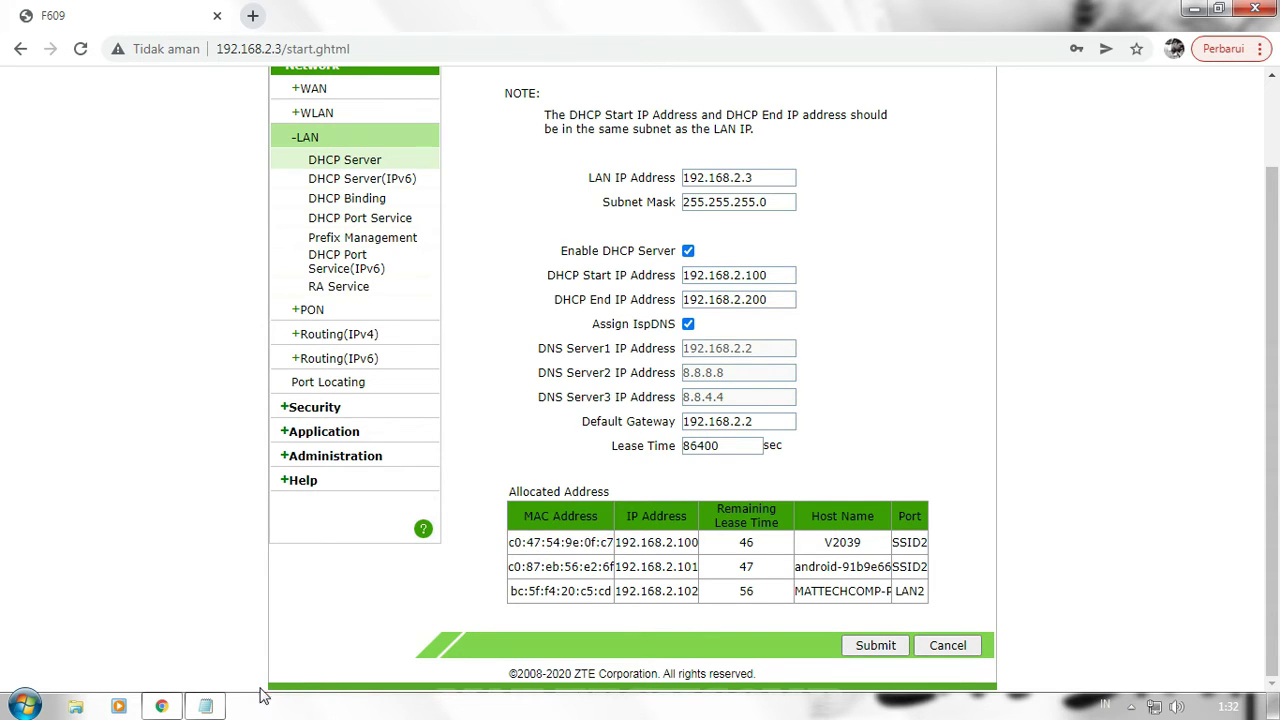
- Switch to Notepad to review the noted MAC addresses, and return to the router page
click(205, 706)
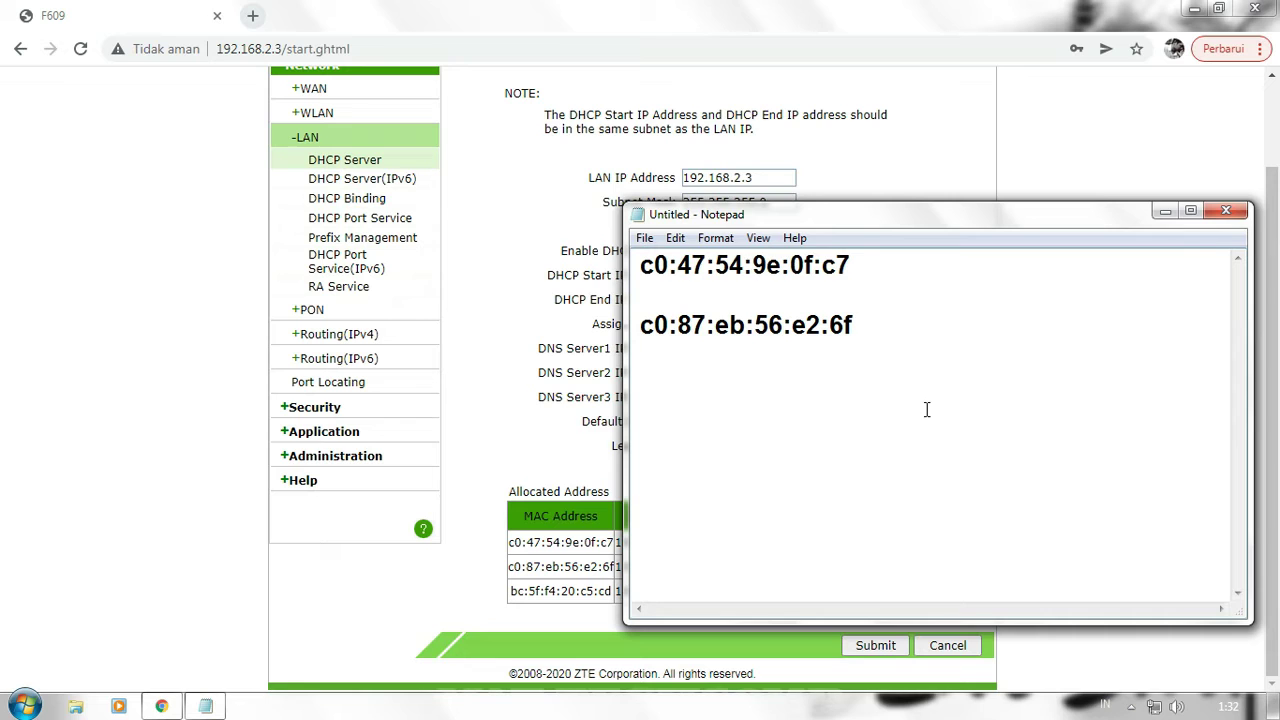
click(223, 282)
scroll(223, 282, up, 1)
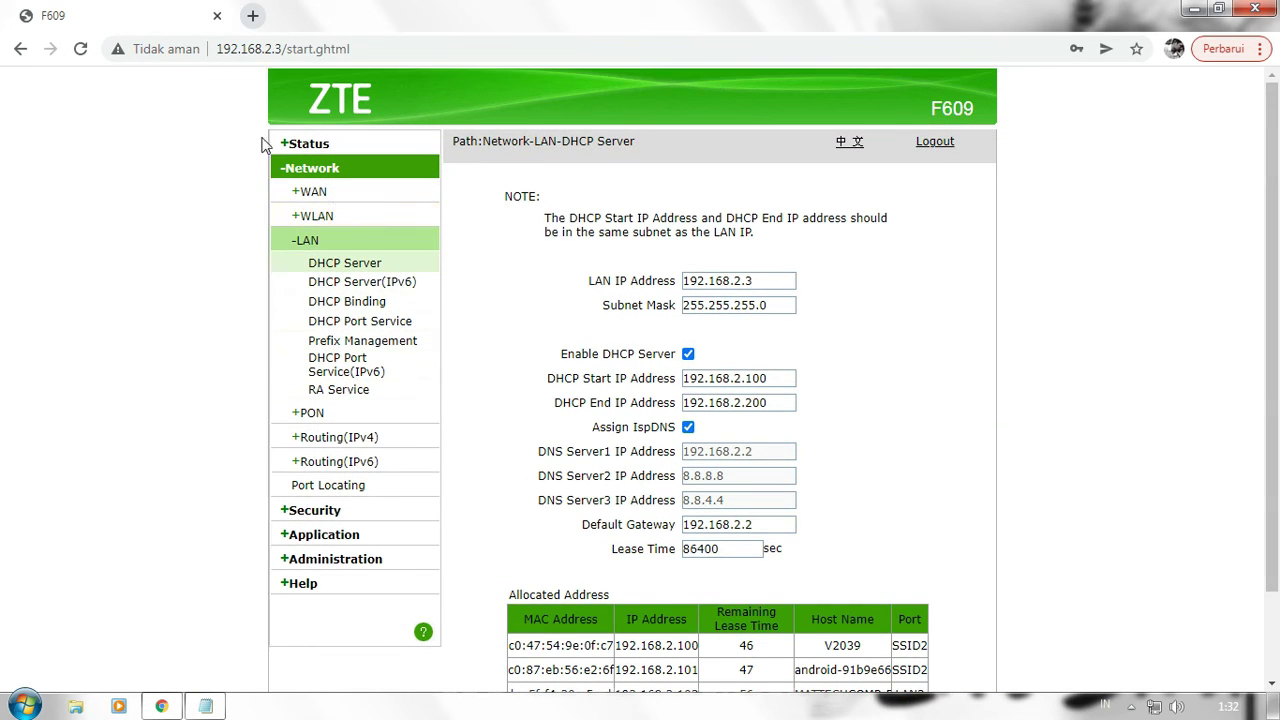
- Open the list of devices associated with the router's WLAN
click(290, 239)
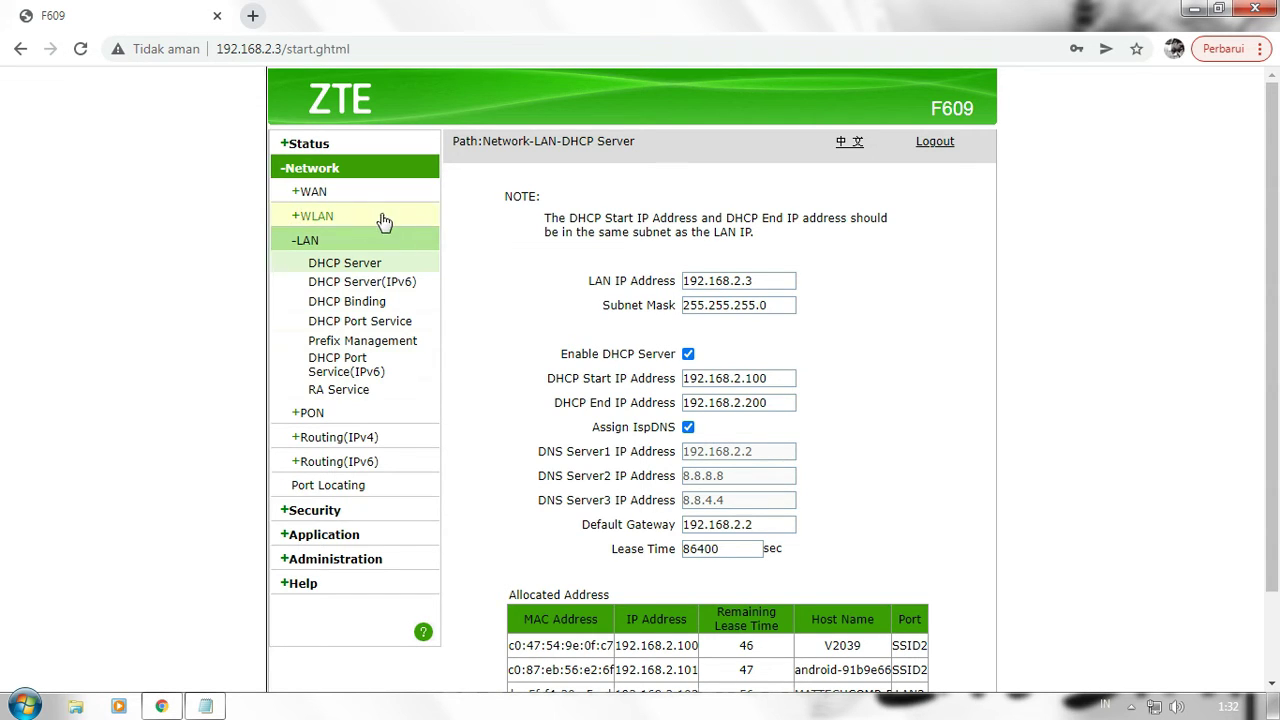
click(312, 216)
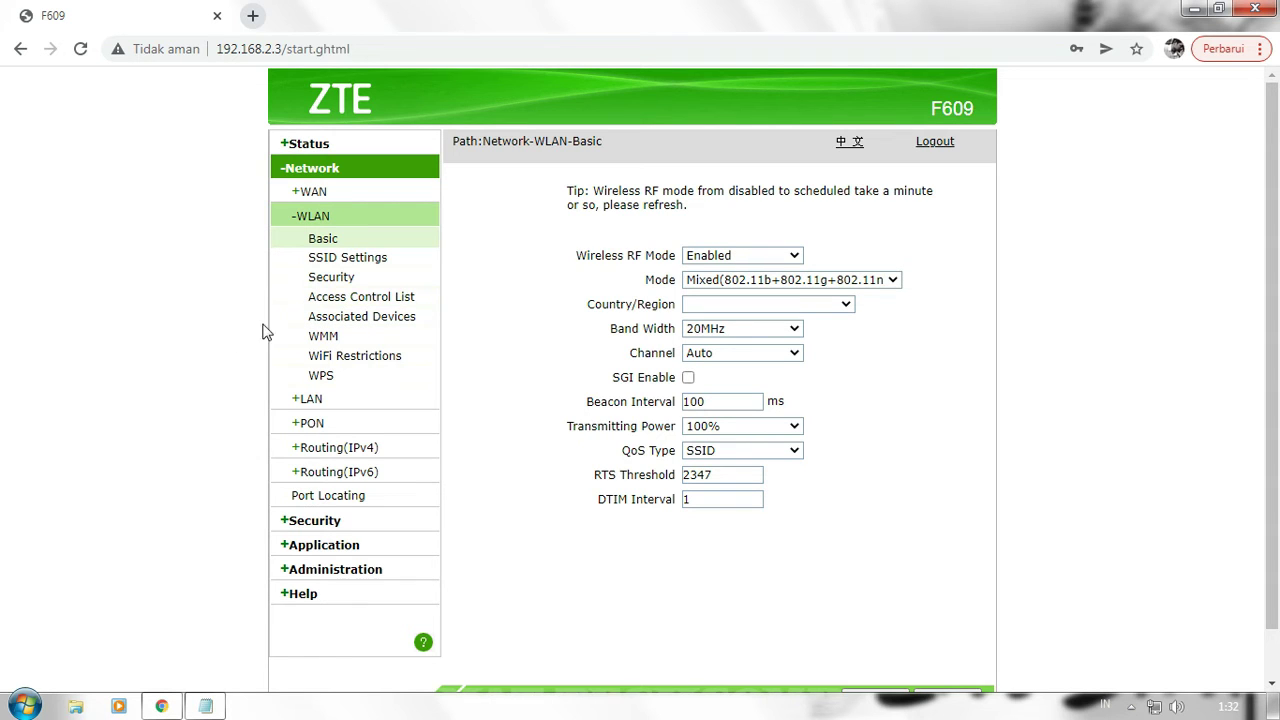
click(385, 325)
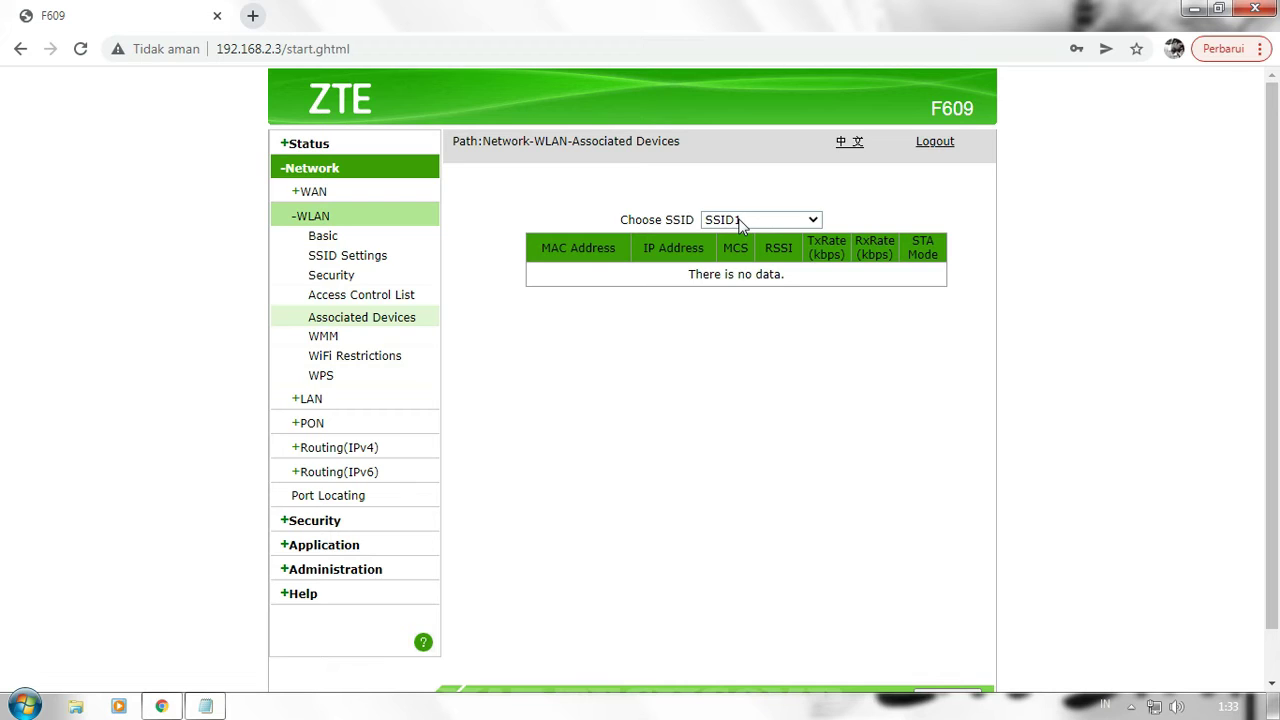
- Return to the DHCP Server page and check which SSID port the two wireless devices use in the Allocated Address table
click(309, 400)
scroll(631, 400, down, 2)
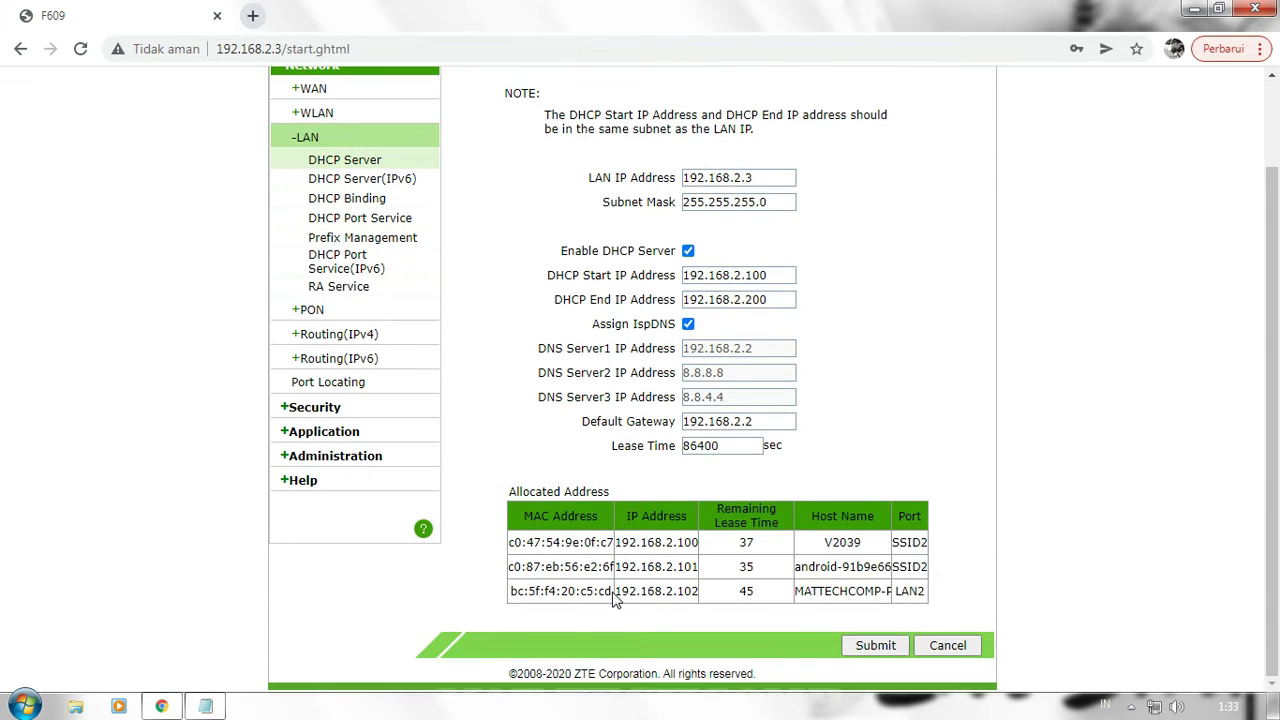
drag(895, 543, 930, 567)
click(892, 566)
drag(895, 543, 929, 569)
scroll(390, 356, up, 2)
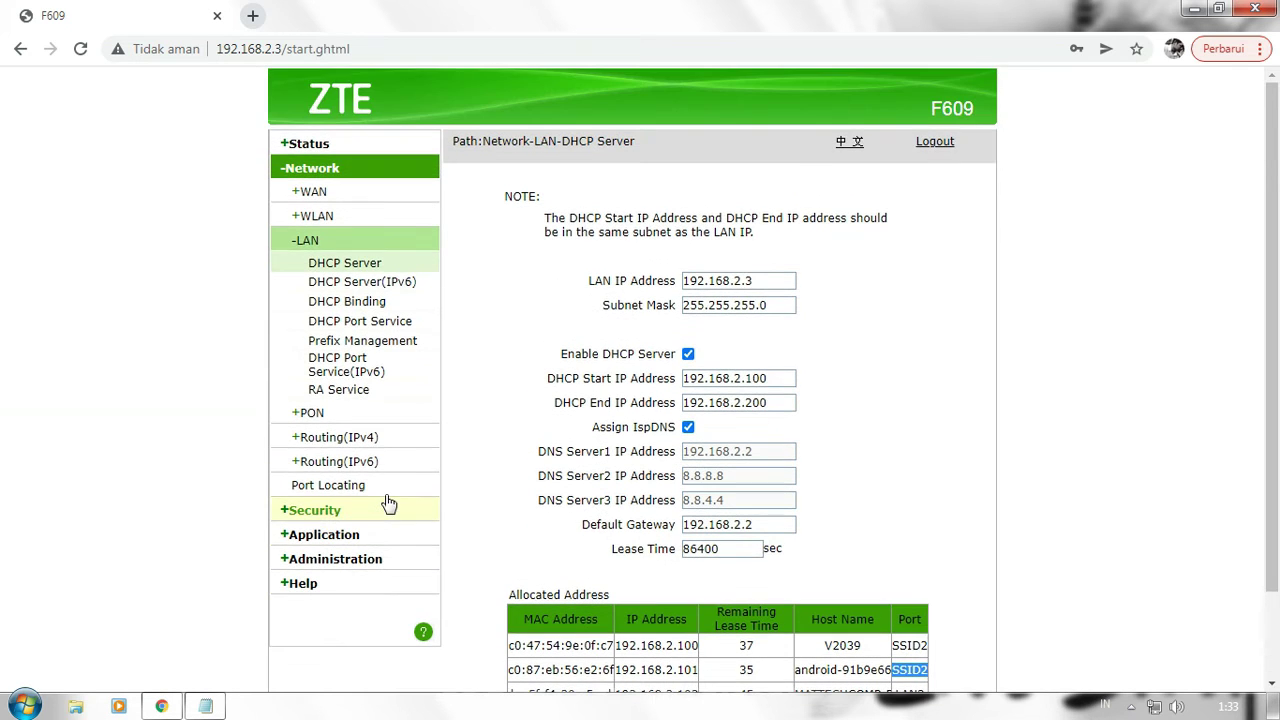
- Show the WLAN Associated Devices for SSID2
click(322, 218)
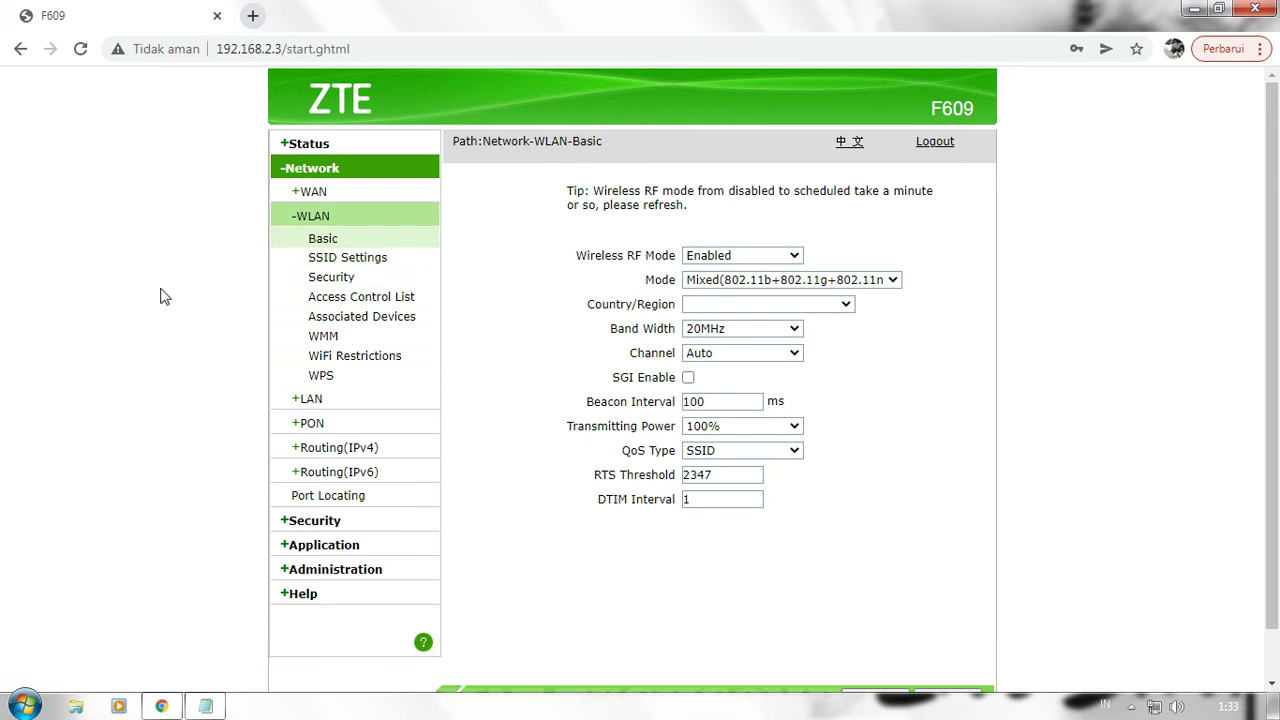
click(376, 318)
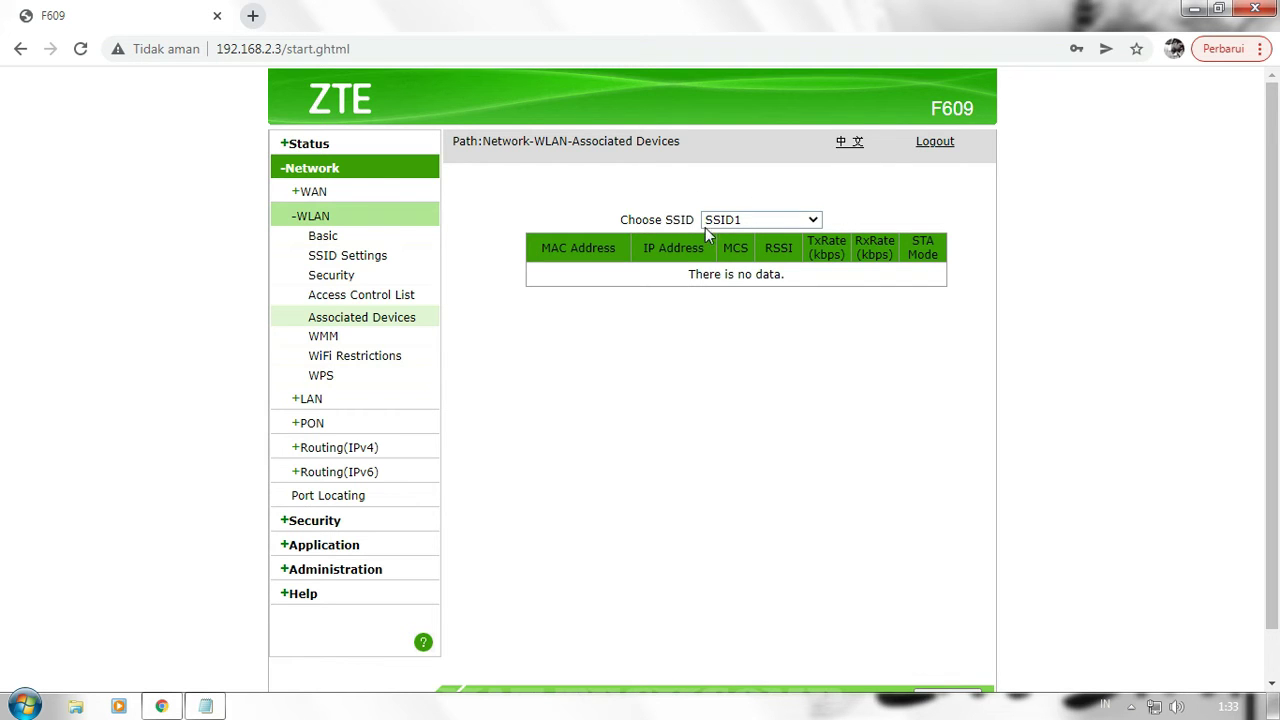
click(861, 157)
click(771, 226)
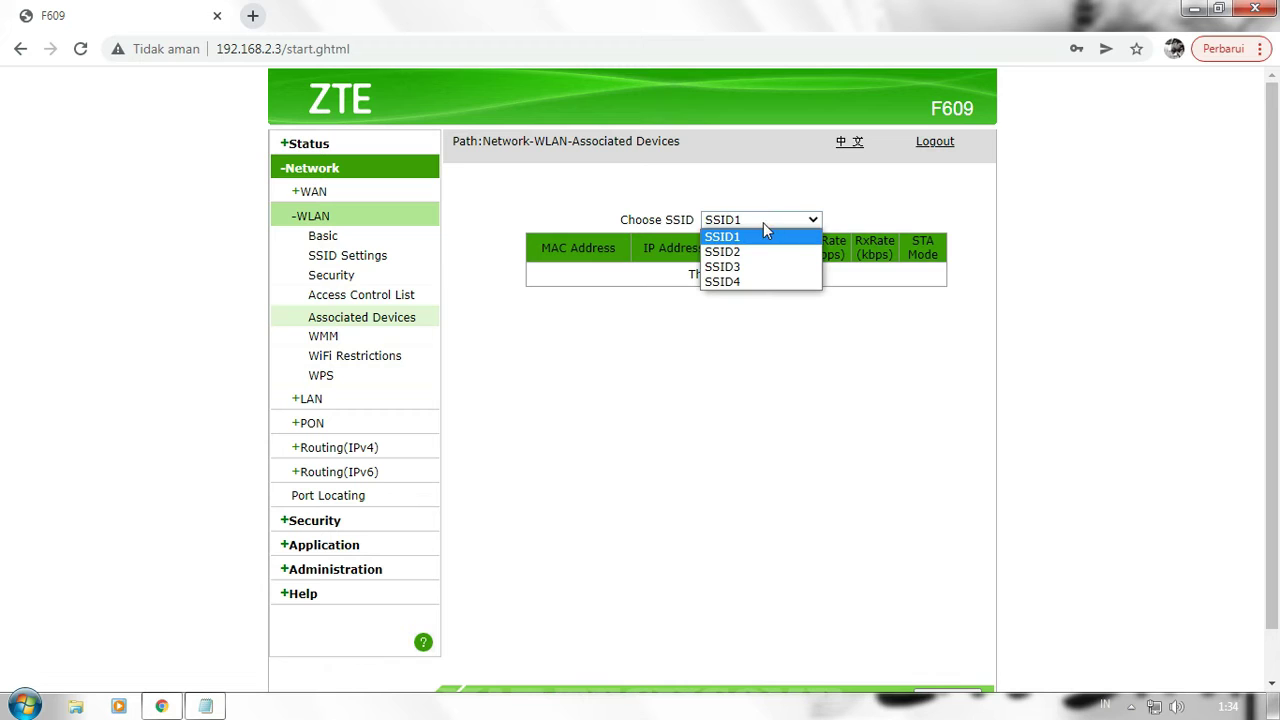
click(731, 254)
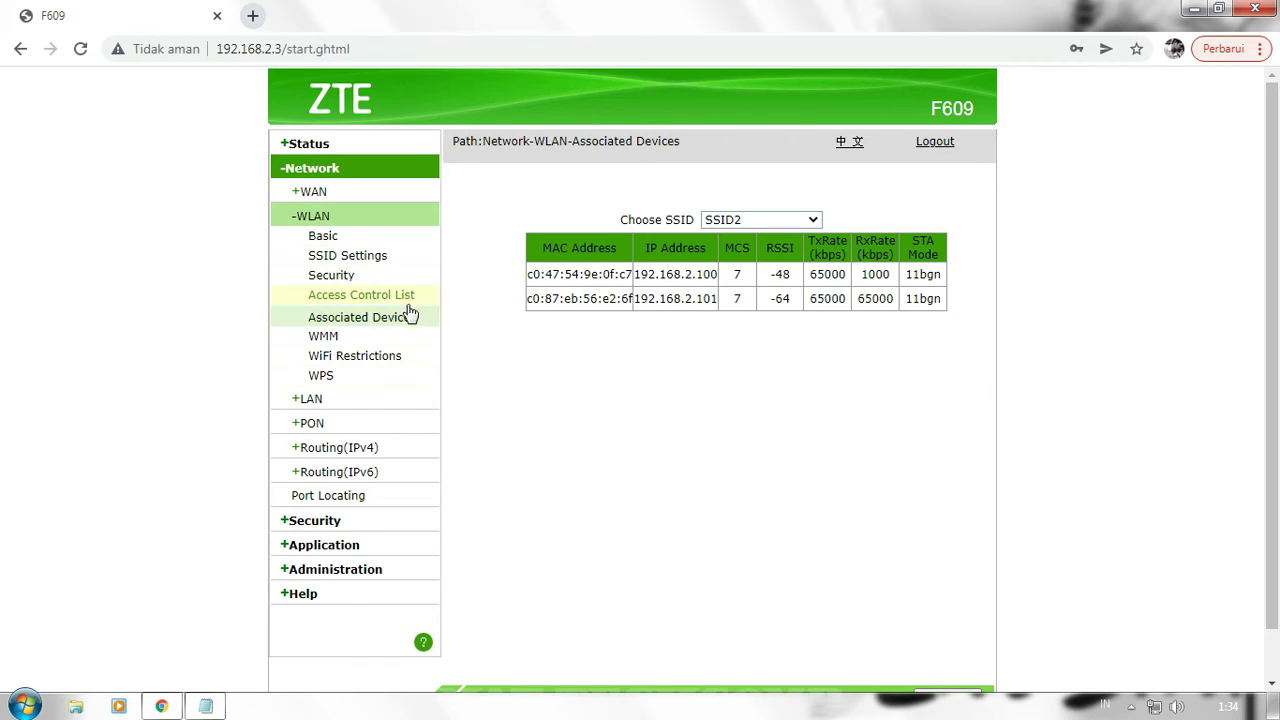
- Examine and compare the MAC addresses of the two devices associated with SSID2
drag(528, 275, 628, 279)
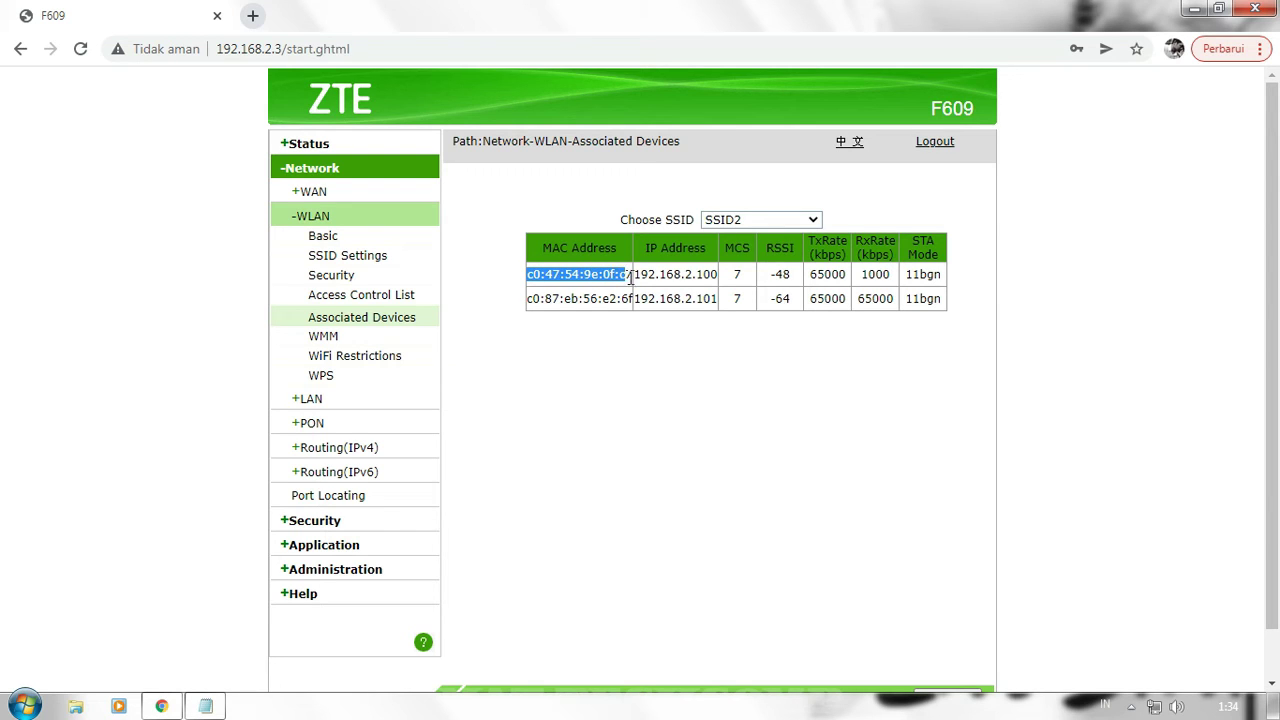
drag(528, 300, 630, 298)
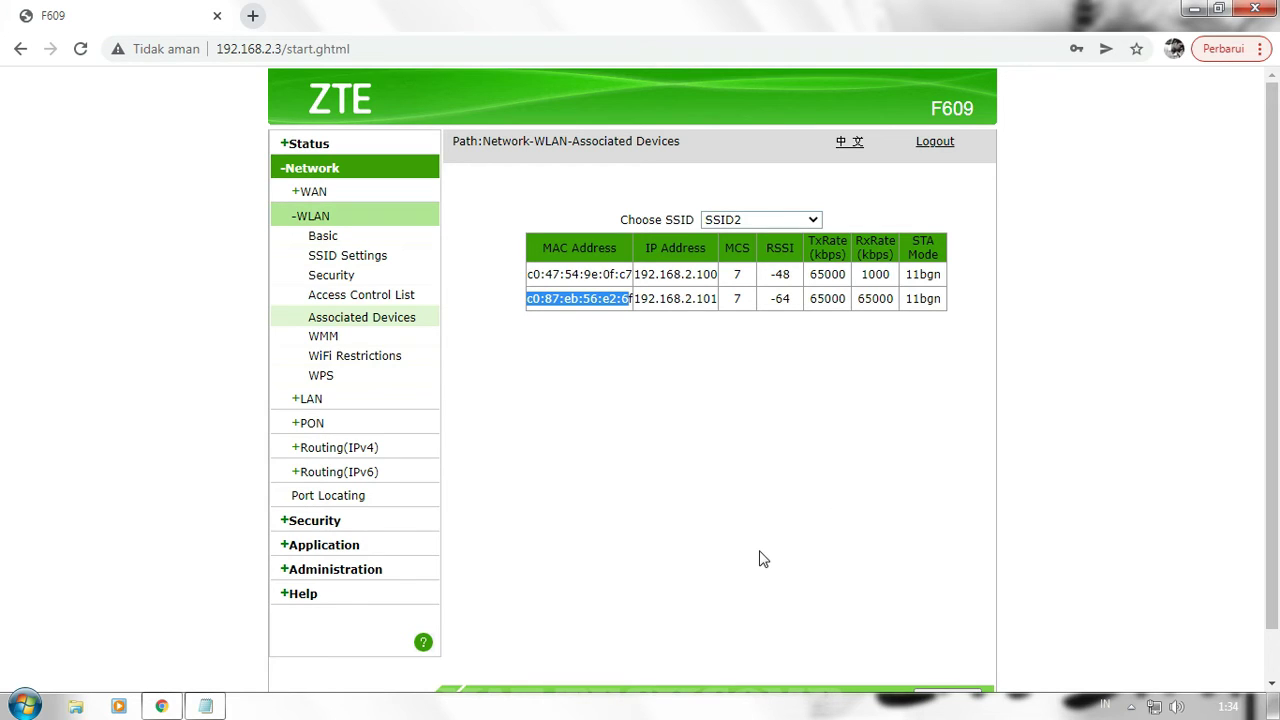
click(571, 306)
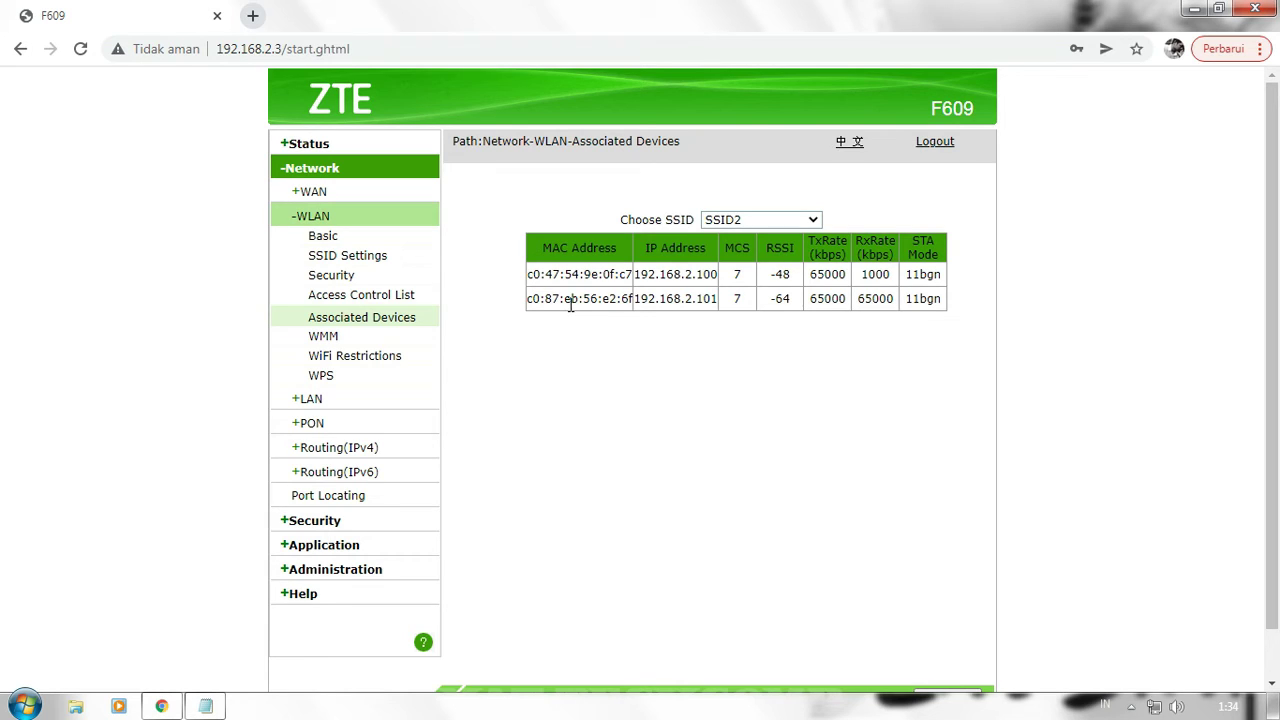
drag(527, 274, 632, 284)
drag(528, 298, 634, 300)
click(568, 291)
drag(527, 273, 634, 279)
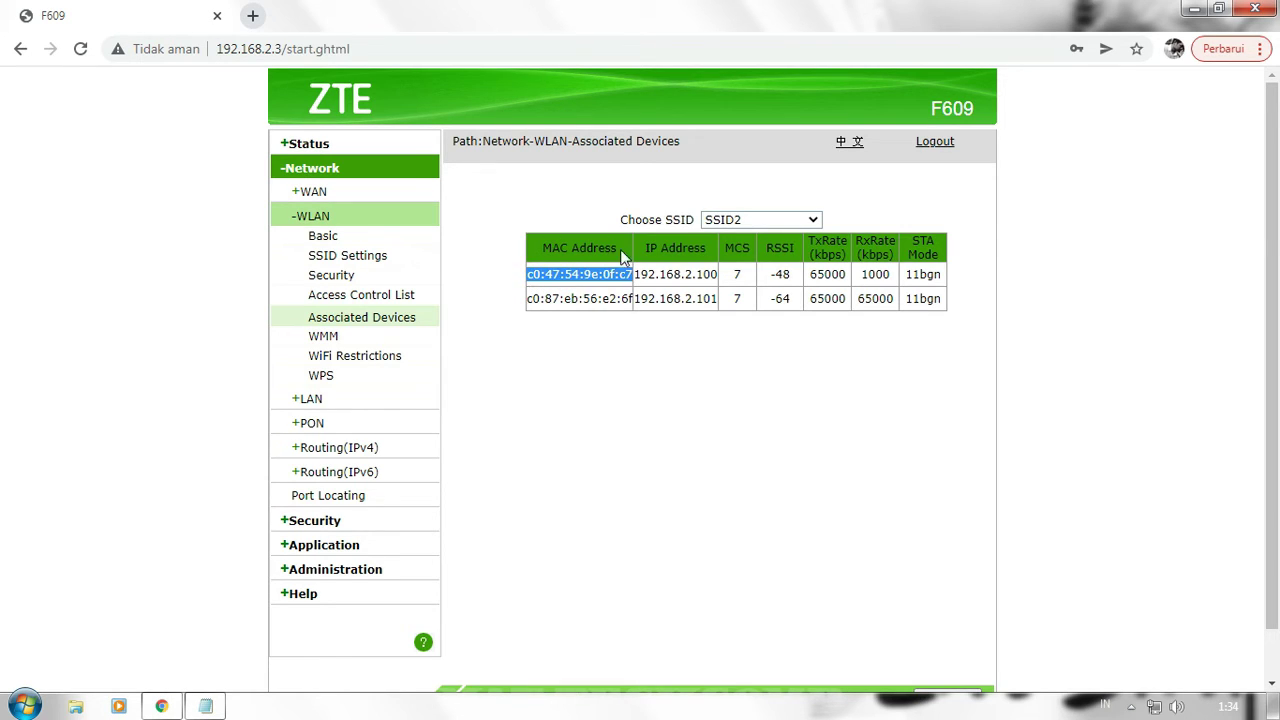
click(553, 299)
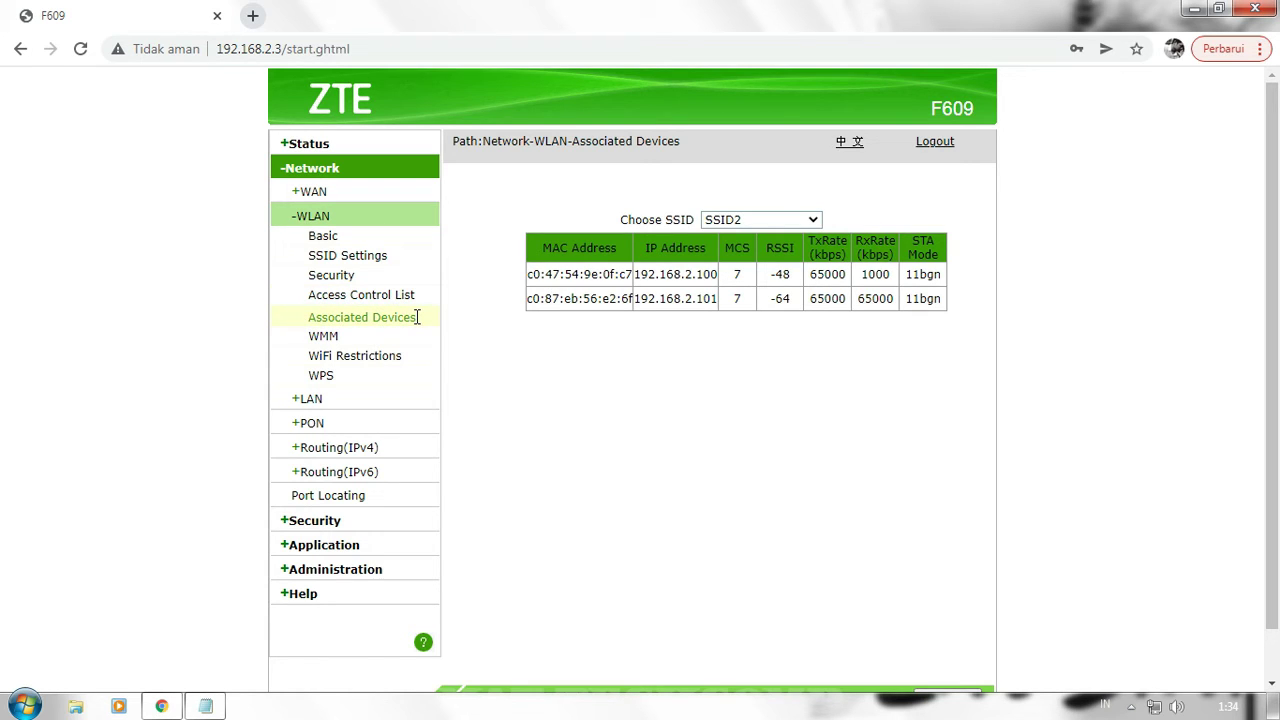
- Open the WLAN Access Control List and set the mode to Block for SSID2
click(369, 300)
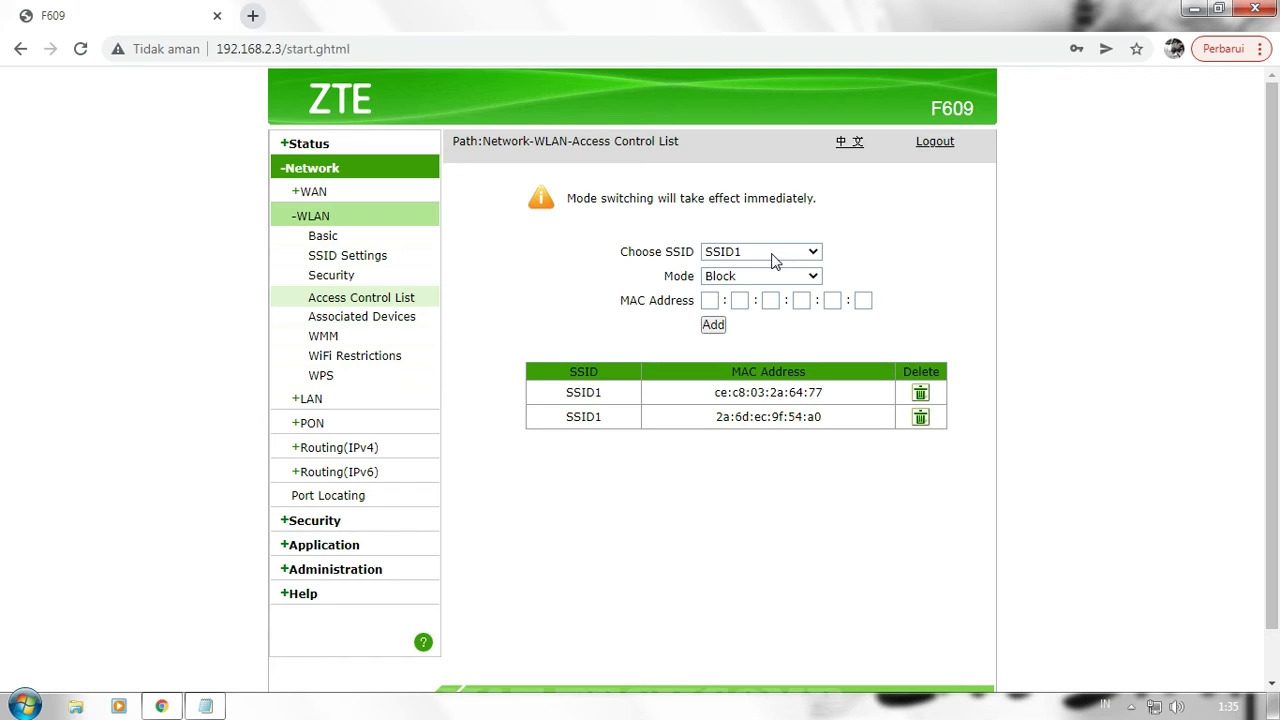
click(748, 253)
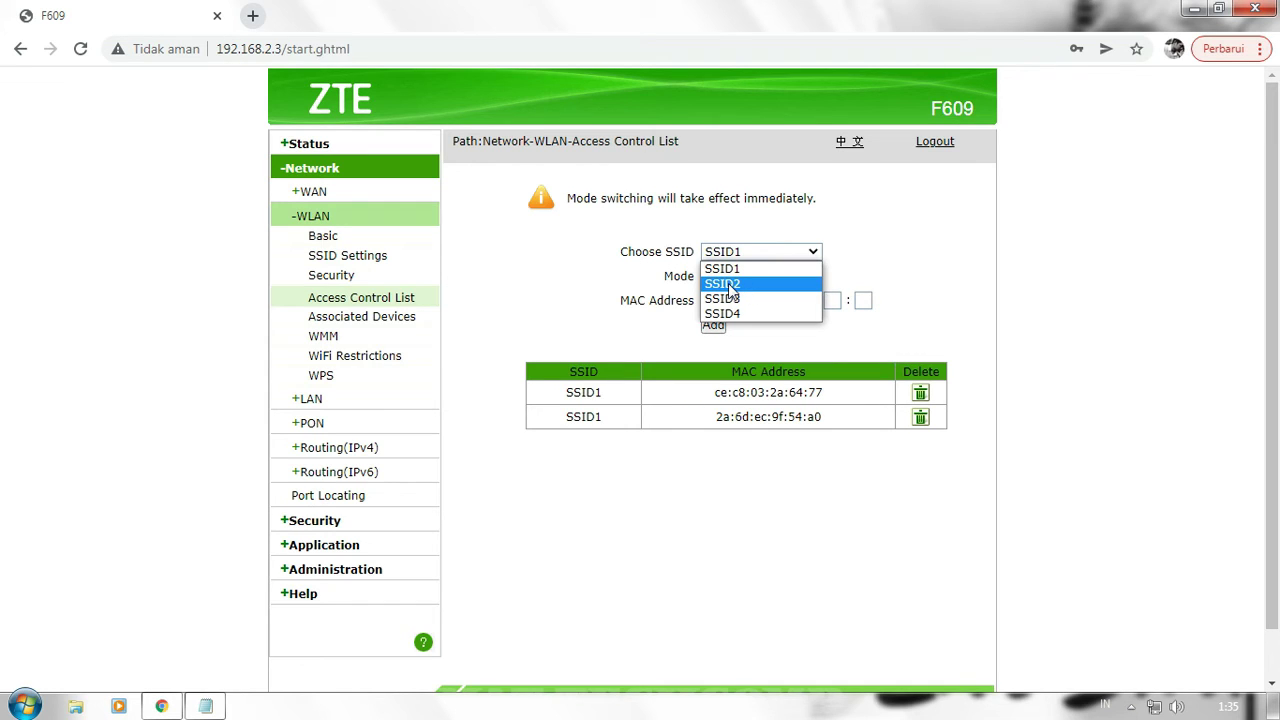
click(731, 289)
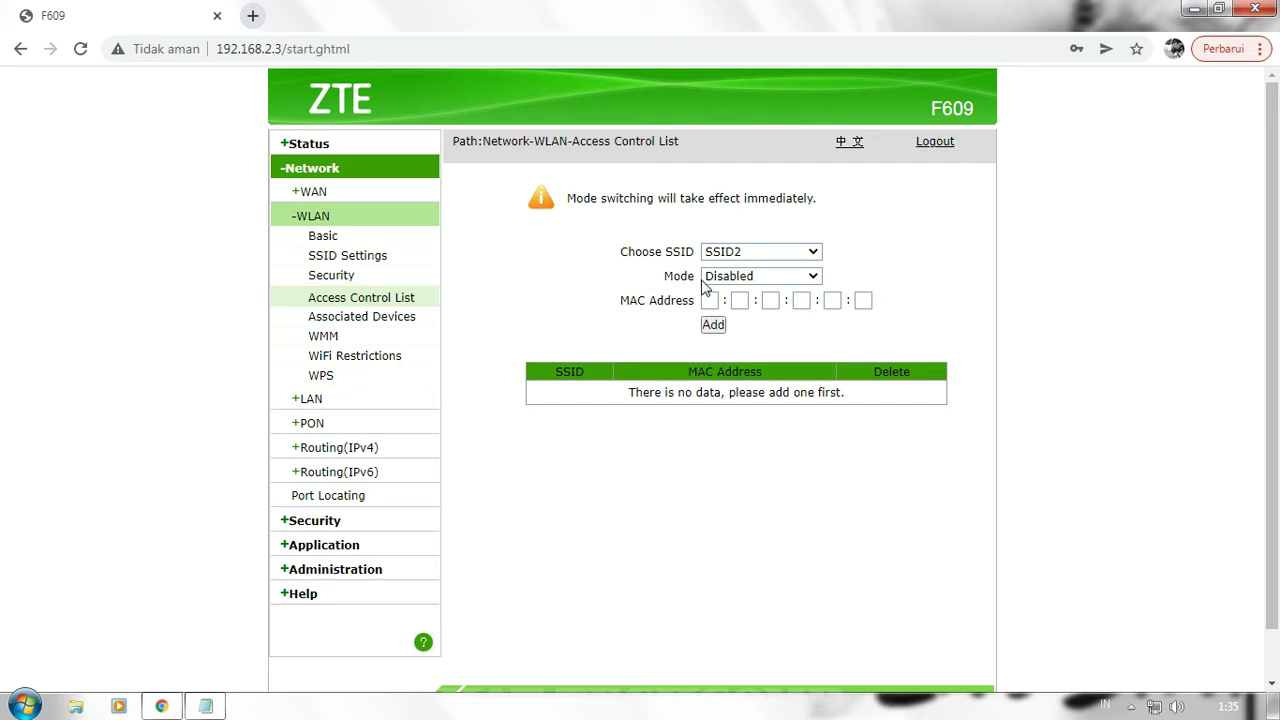
double_click(667, 281)
click(730, 280)
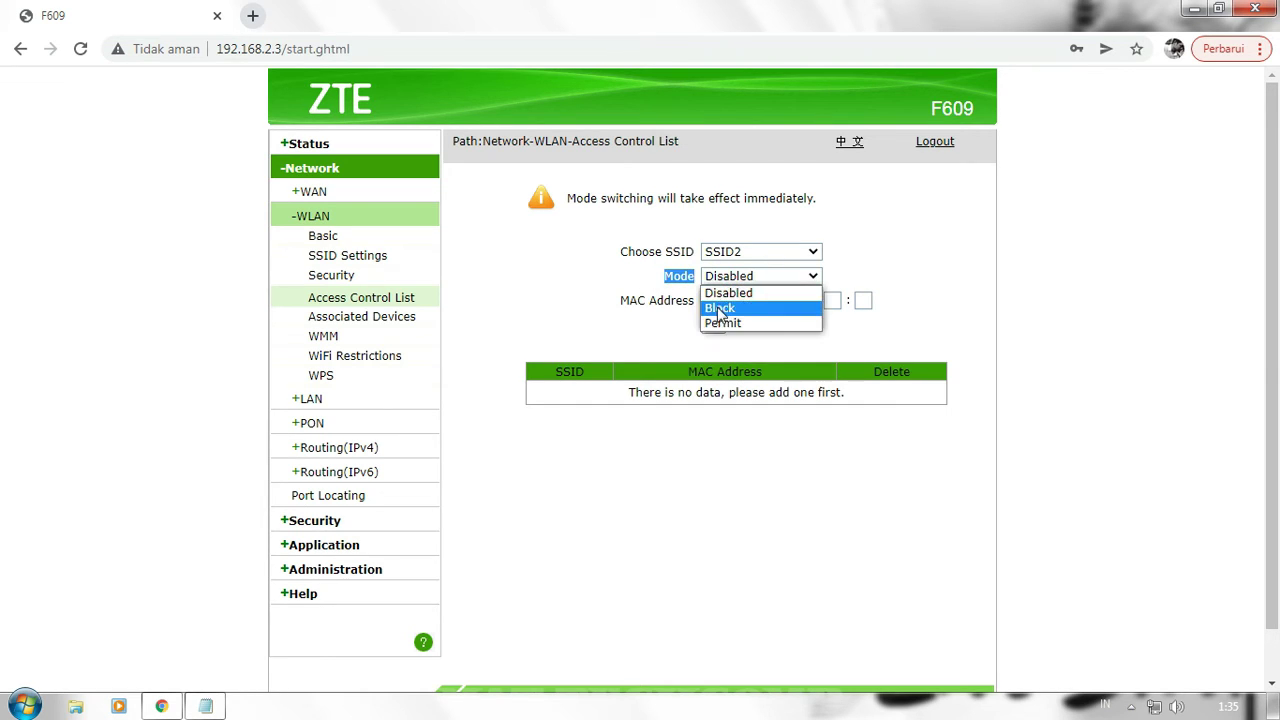
click(731, 309)
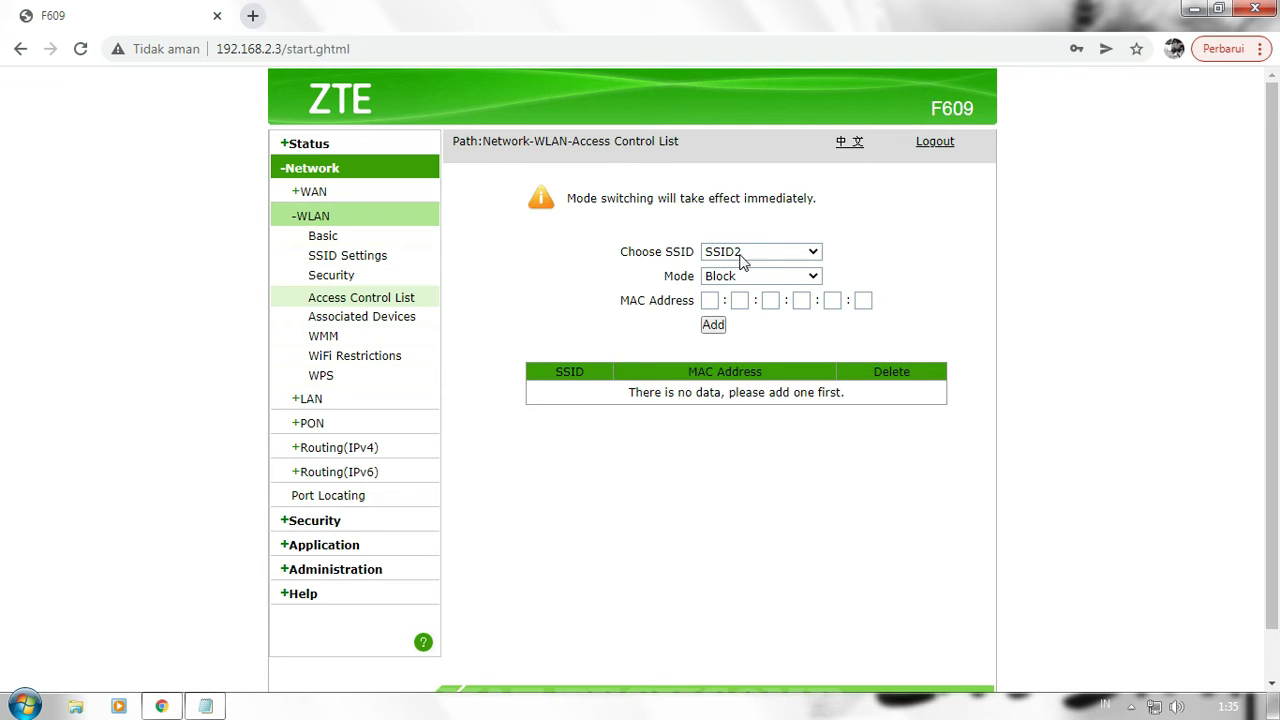
- Review the mode and blocked MAC addresses in SSID1's access control list, and return to SSID2
click(741, 256)
click(735, 268)
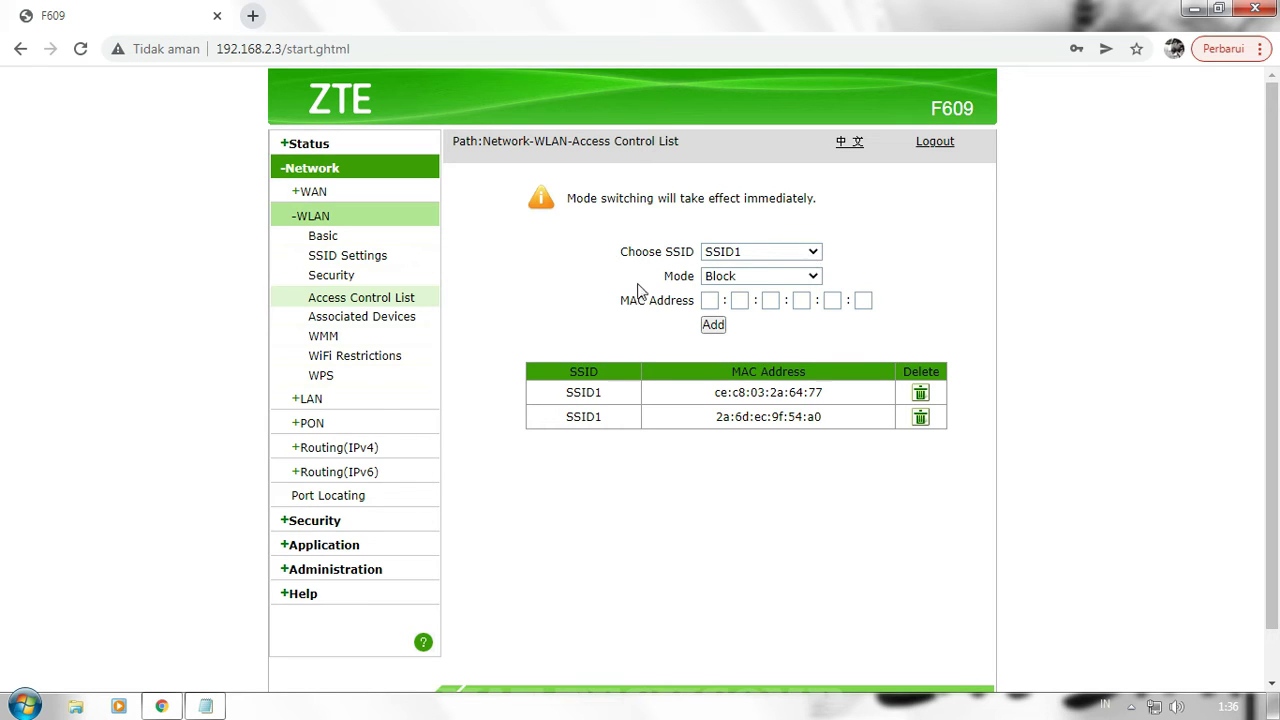
click(758, 286)
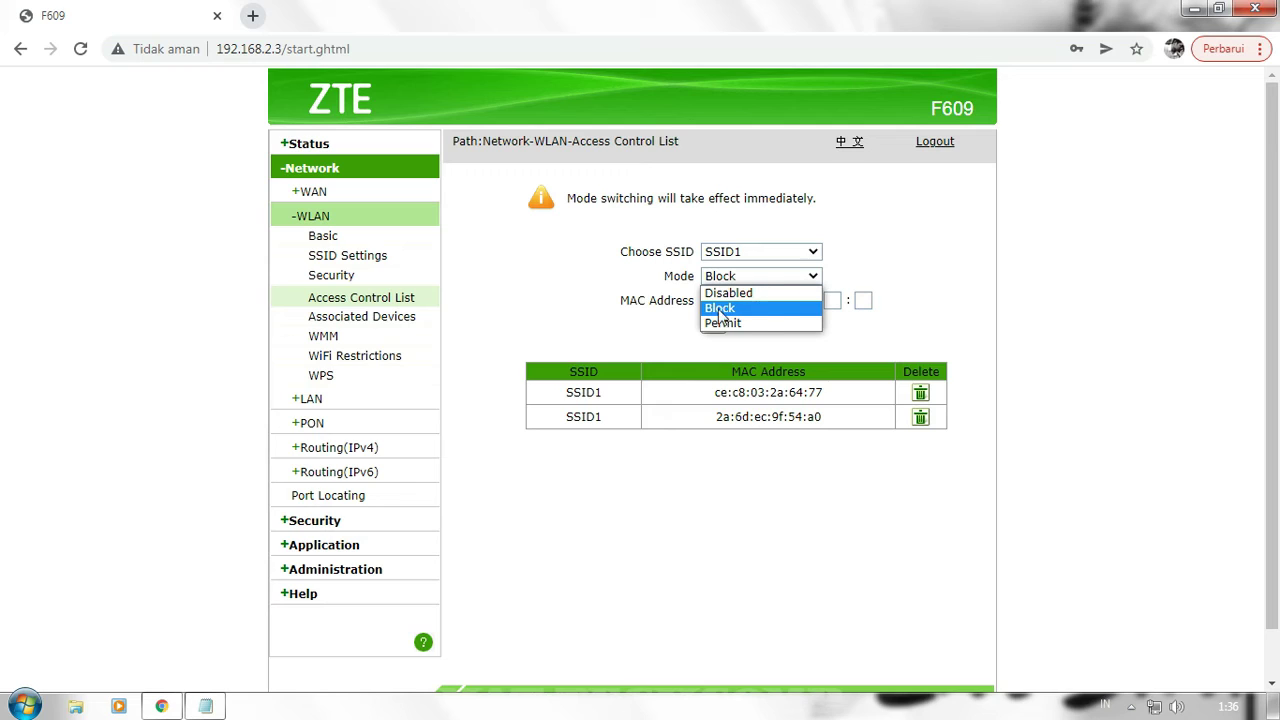
click(622, 284)
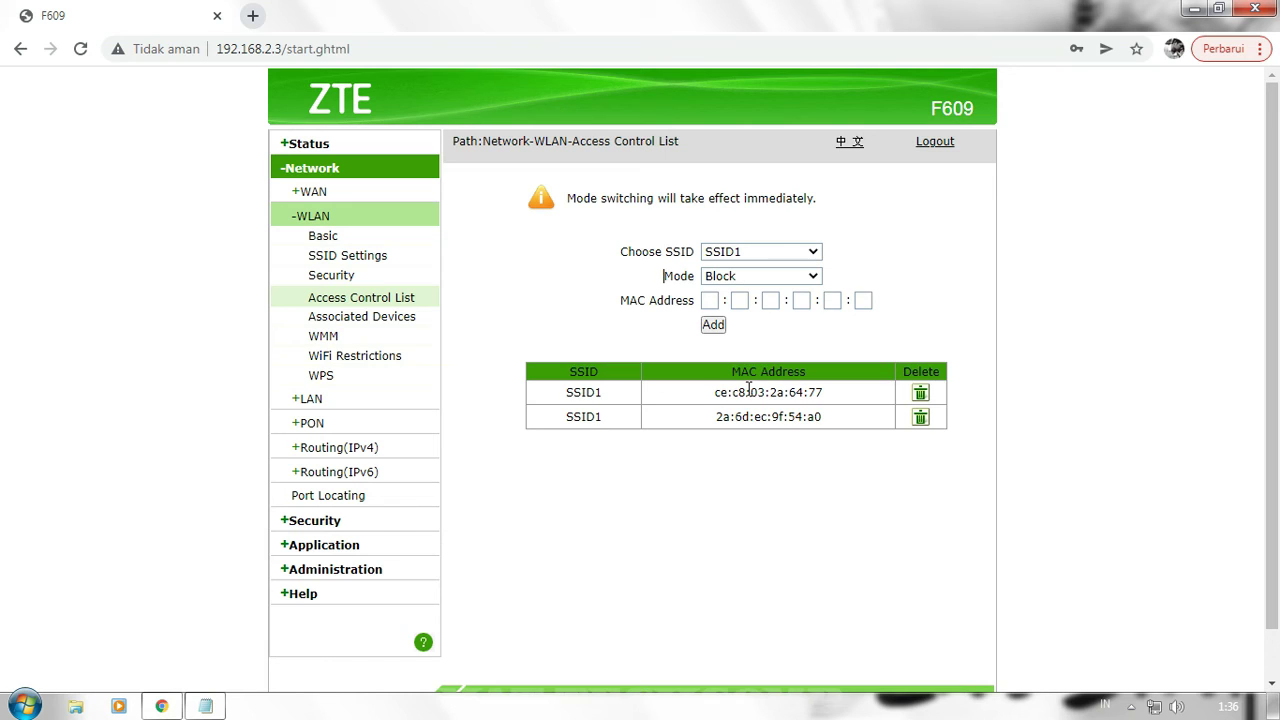
click(739, 252)
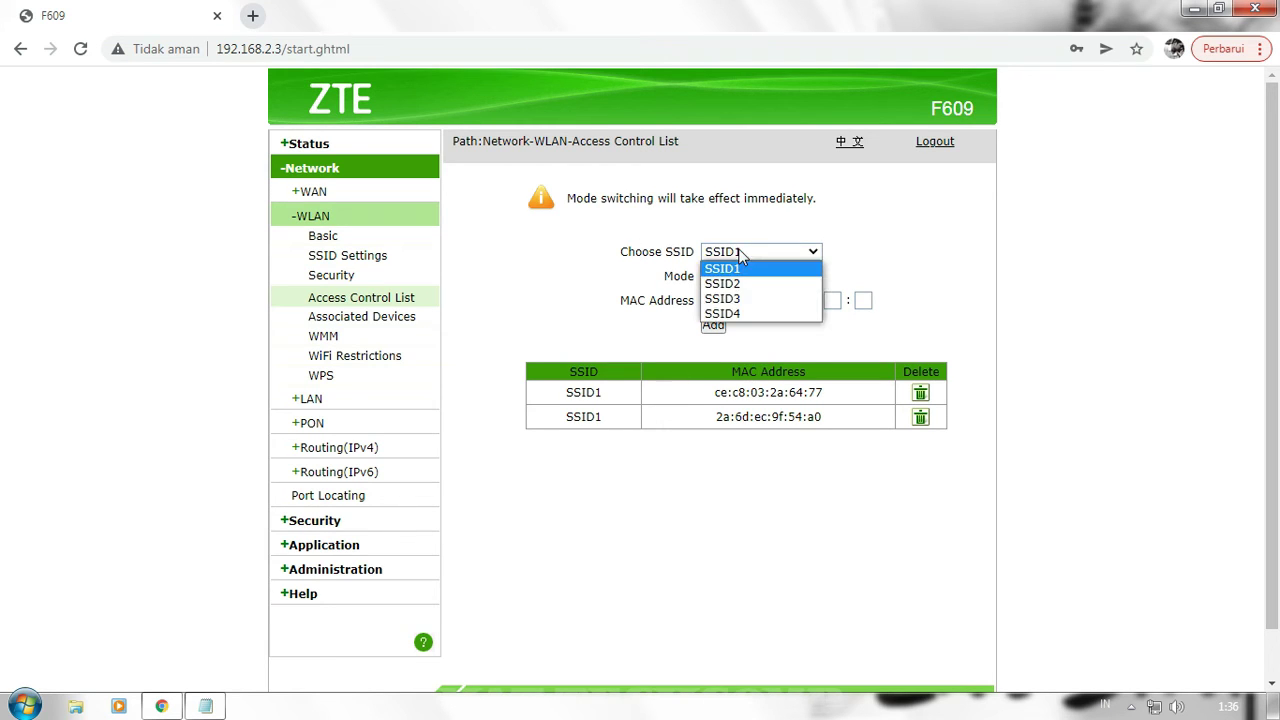
click(726, 284)
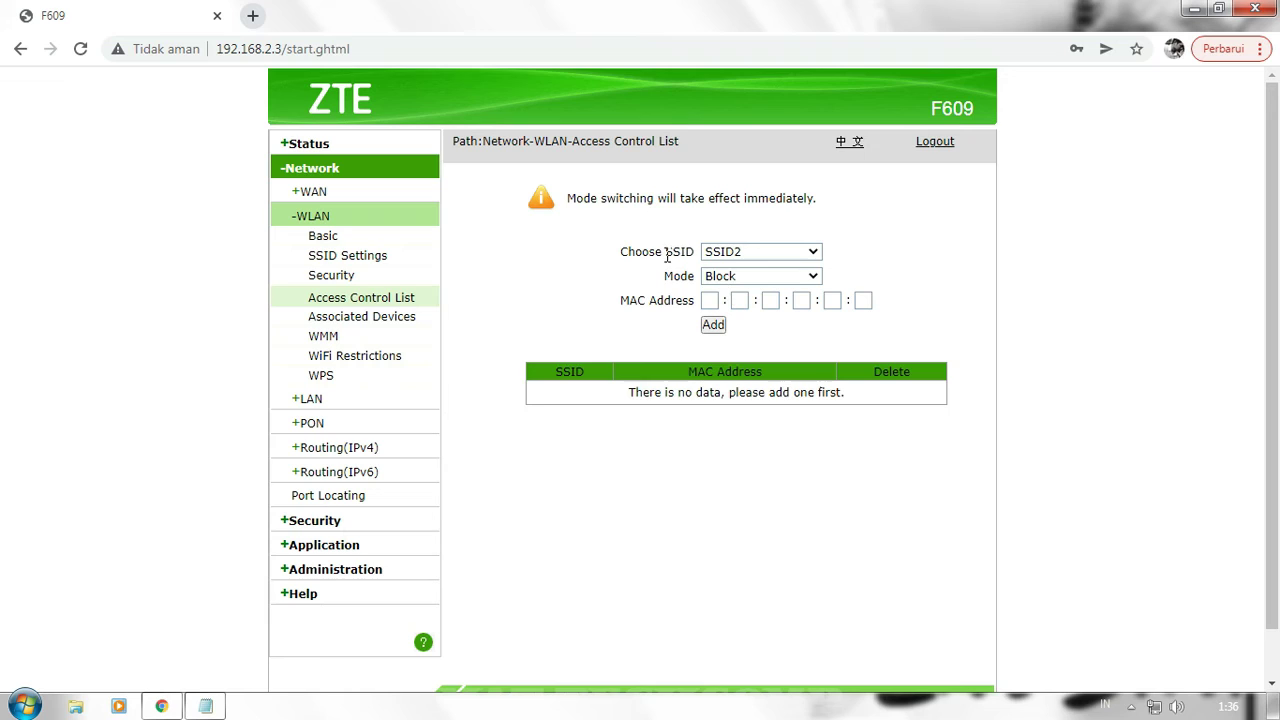
- Check the available SSID choices while keeping SSID2, and dismiss the Windows color scheme dialog
drag(666, 253, 690, 254)
click(752, 254)
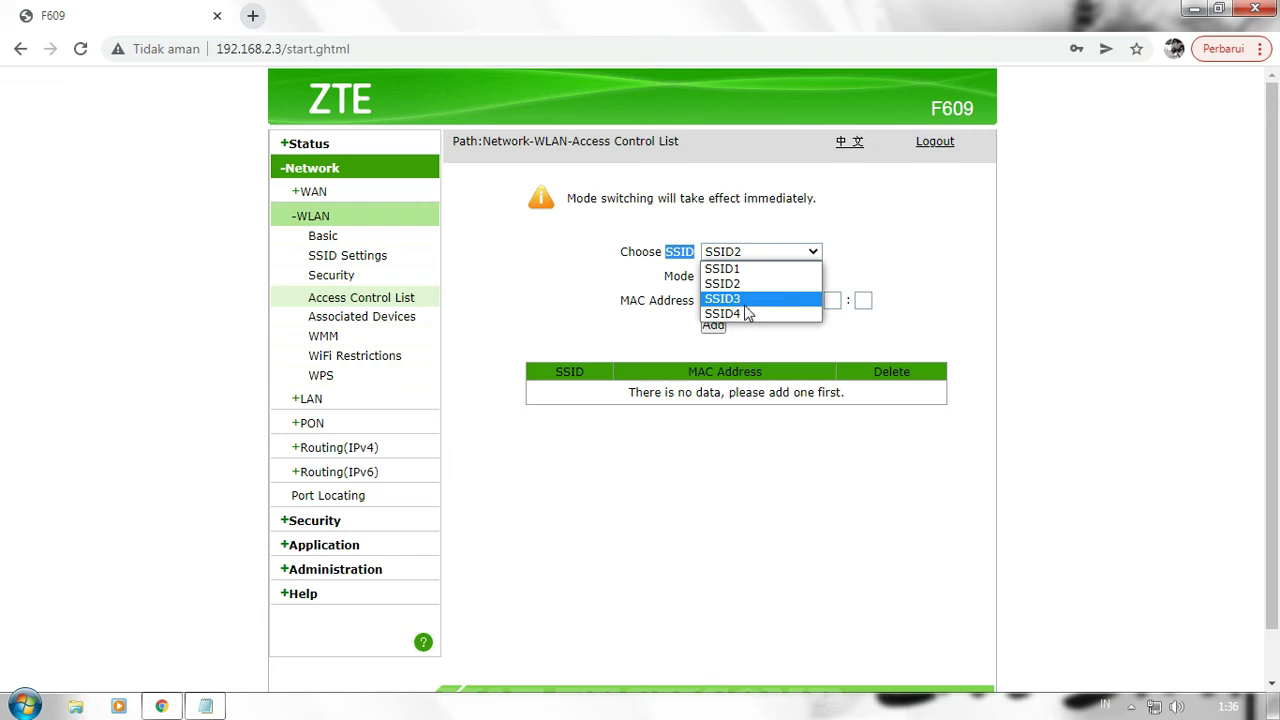
click(585, 281)
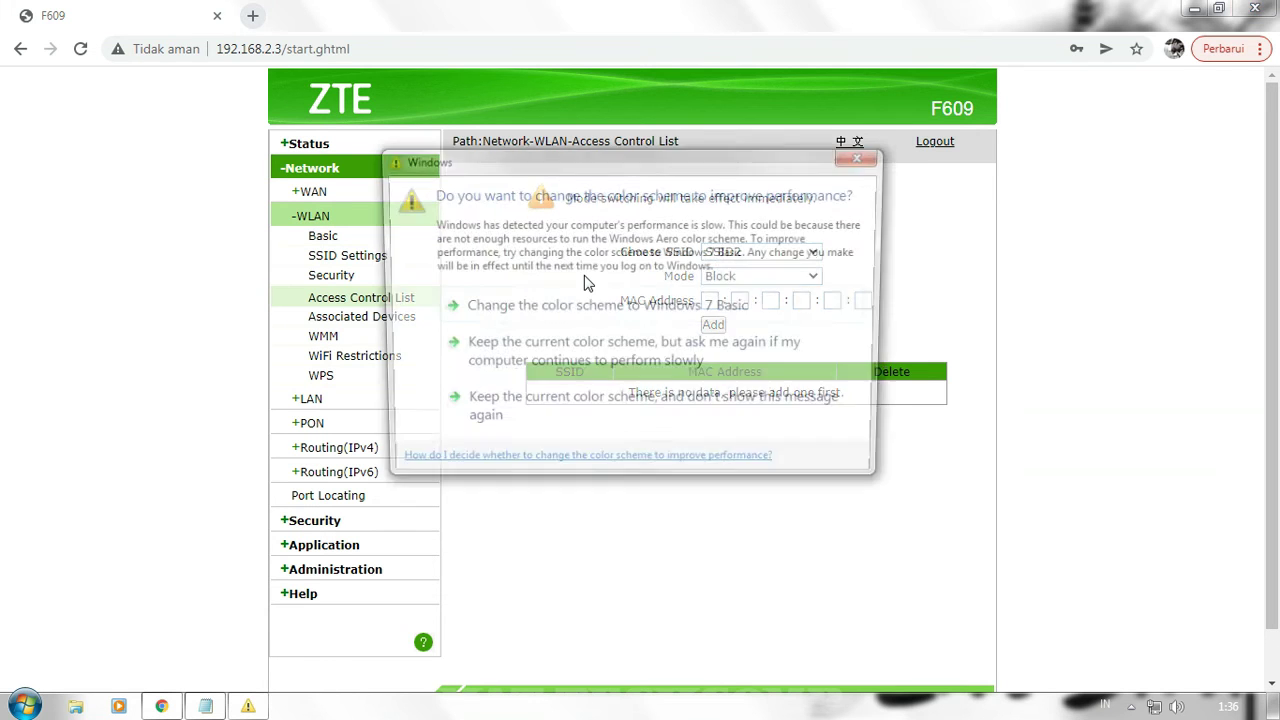
click(864, 157)
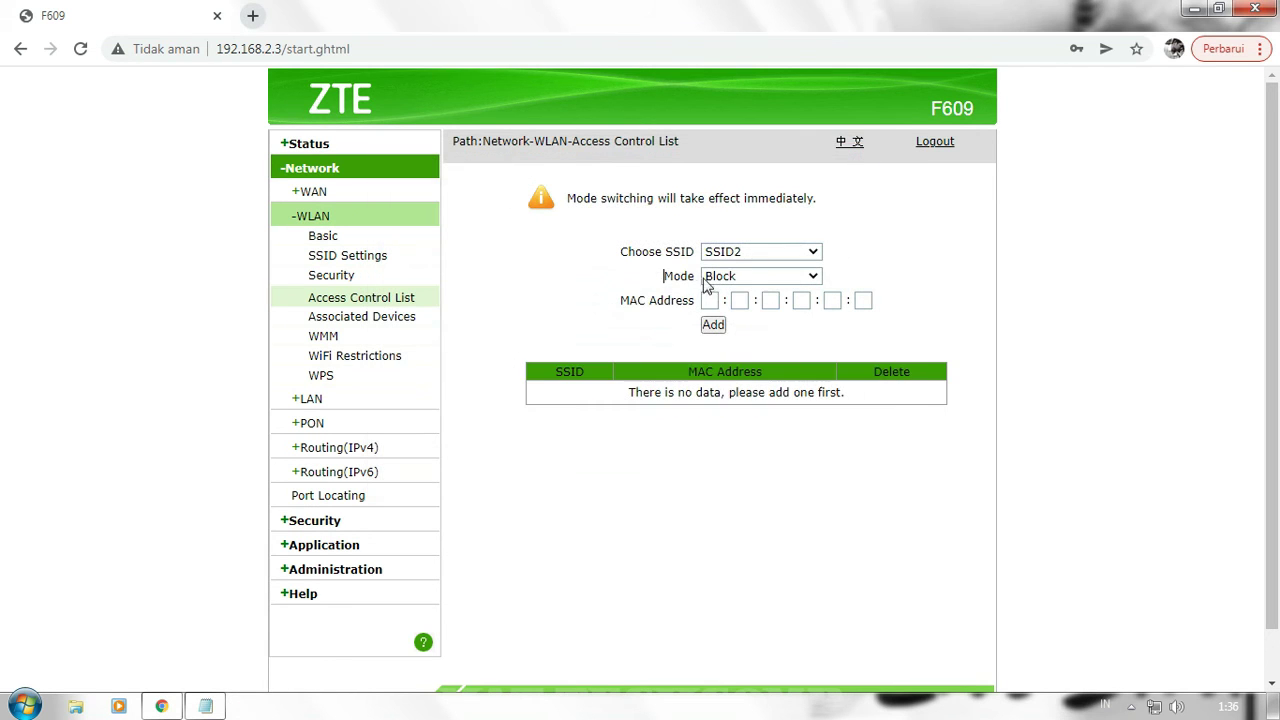
- Highlight the Choose SSID setting, review its list of networks and select SSID2 again
drag(621, 251, 694, 254)
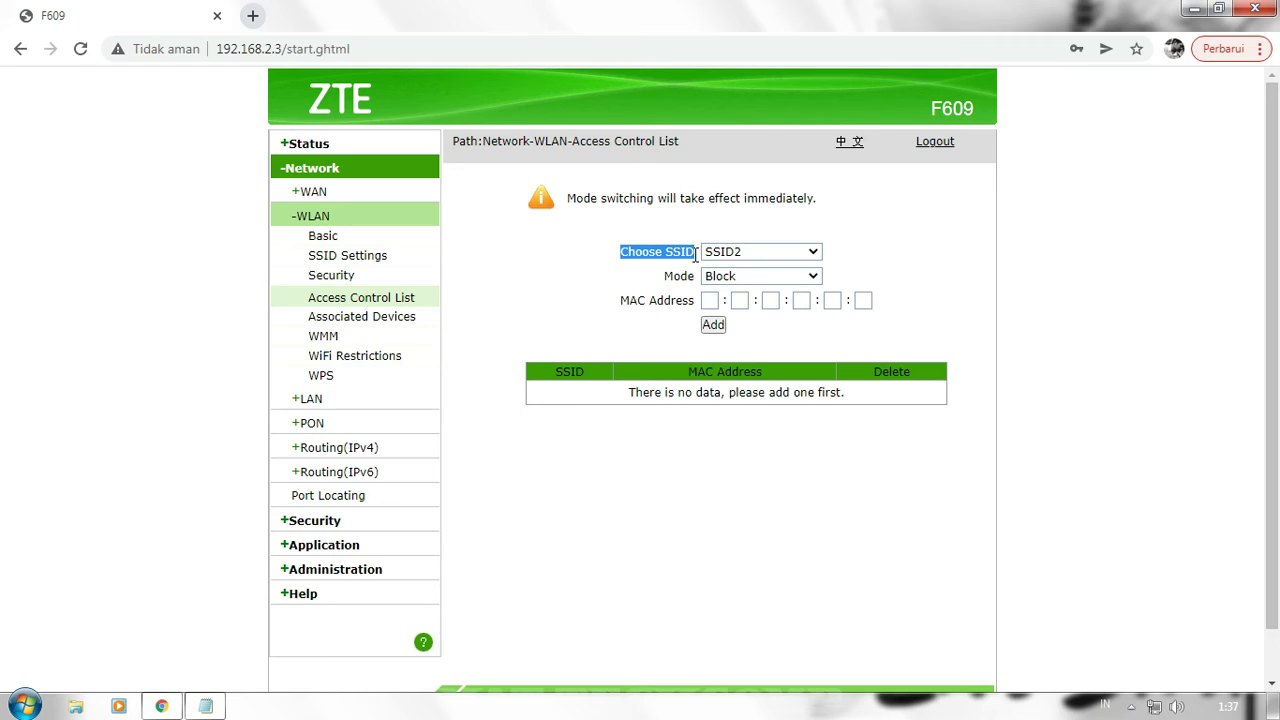
click(666, 273)
drag(666, 250, 704, 258)
click(746, 256)
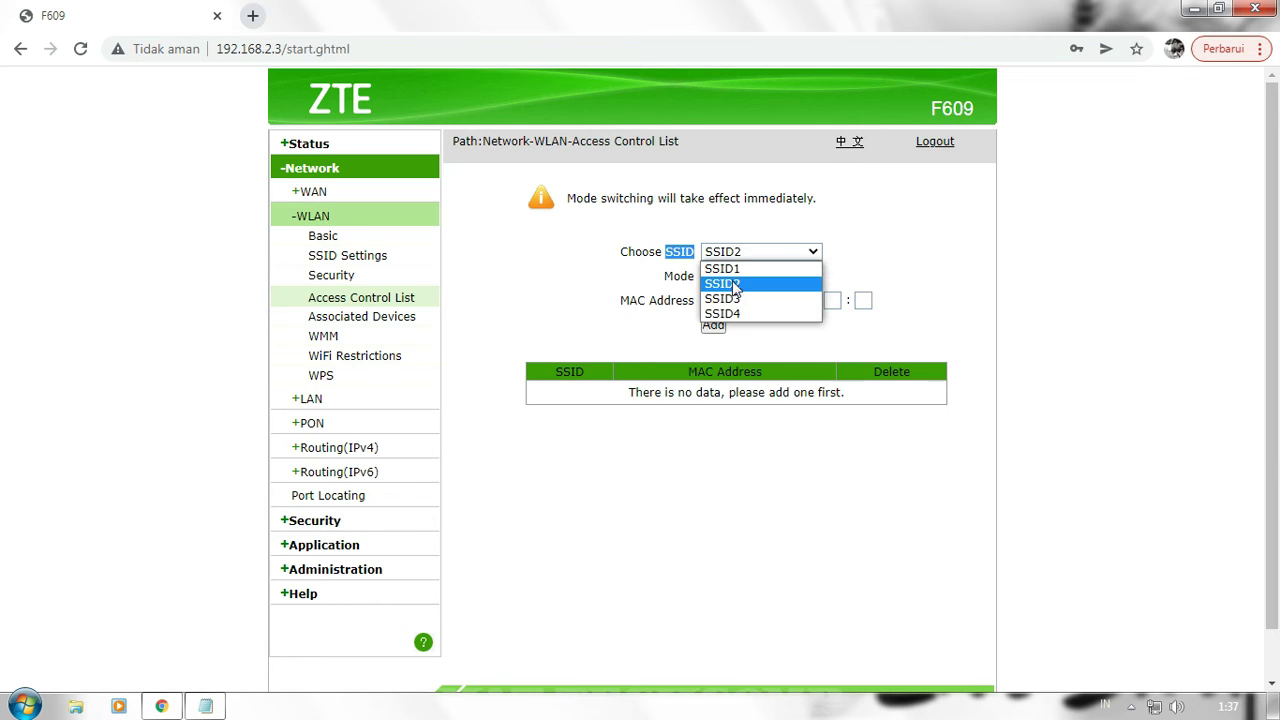
click(733, 285)
- Review the access control Mode options for SSID2 and keep Block selected
drag(665, 276, 698, 287)
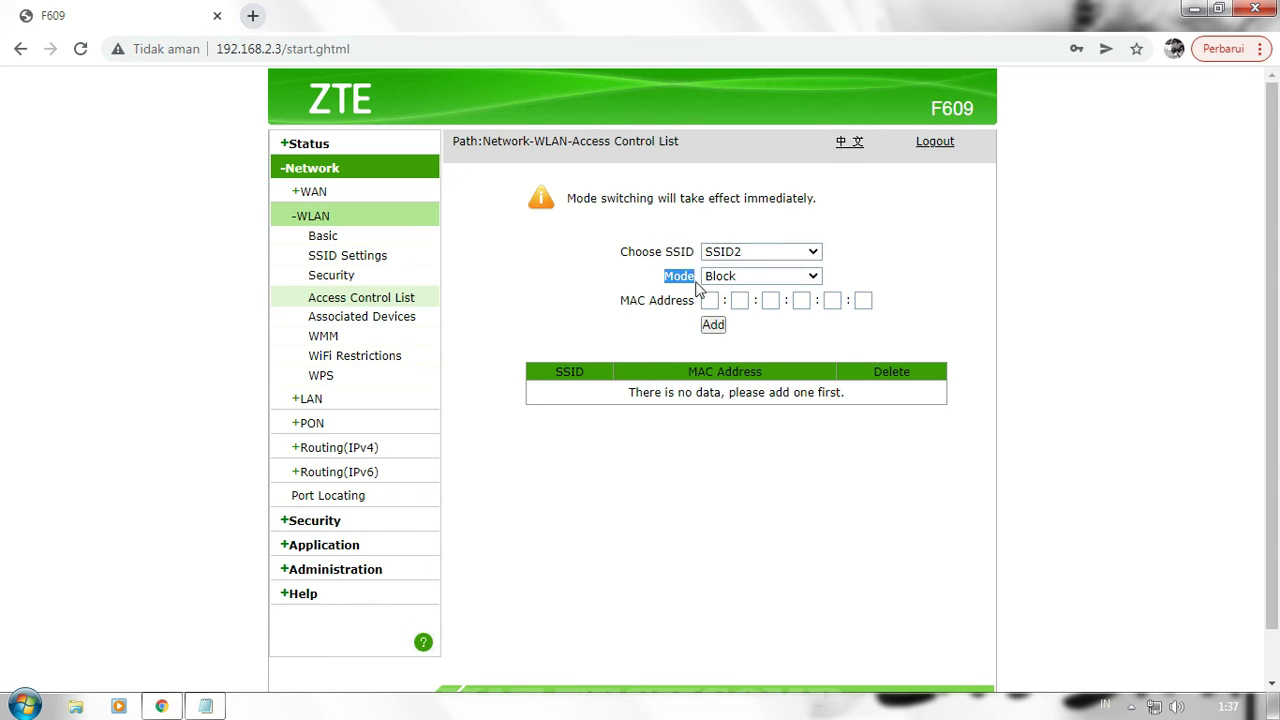
click(732, 280)
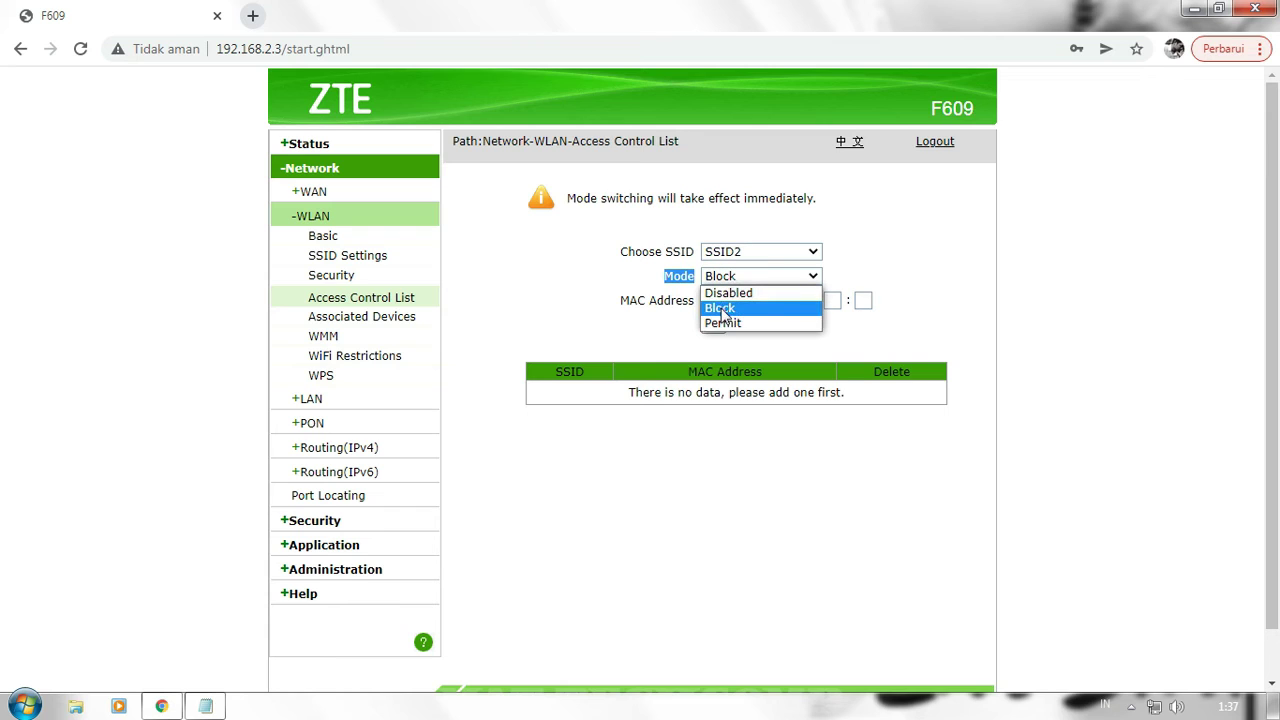
click(722, 309)
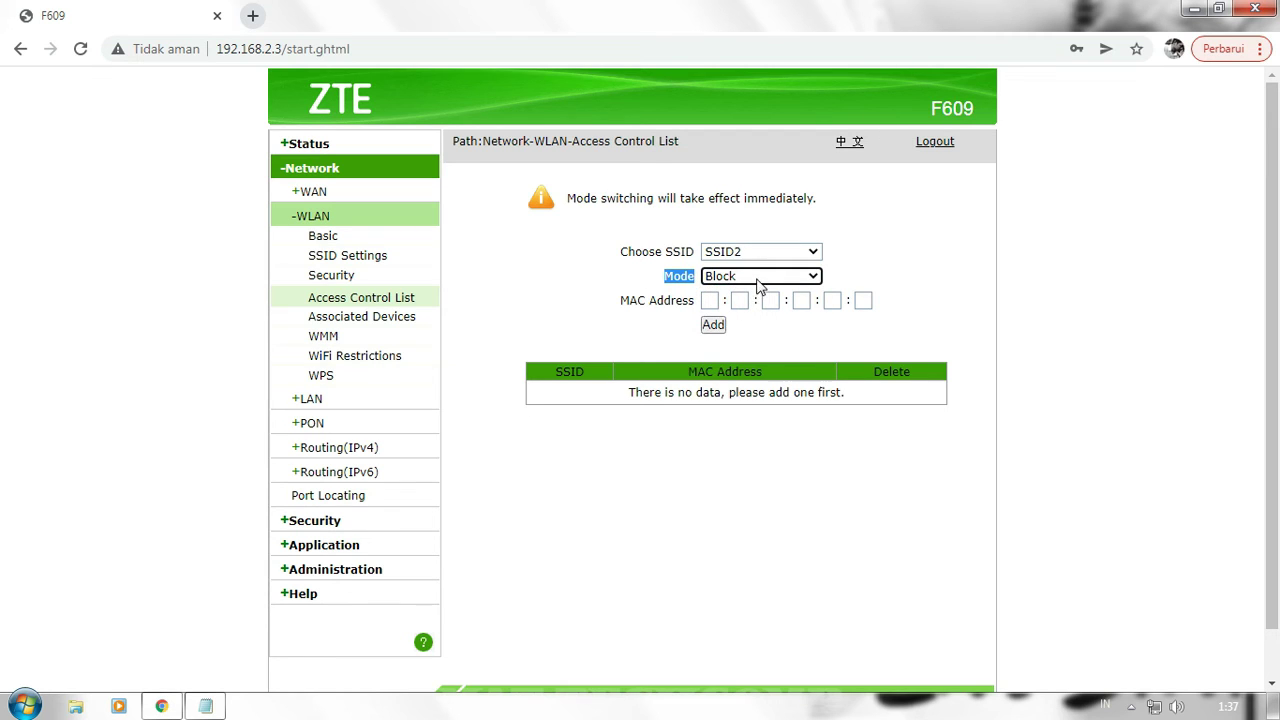
click(758, 285)
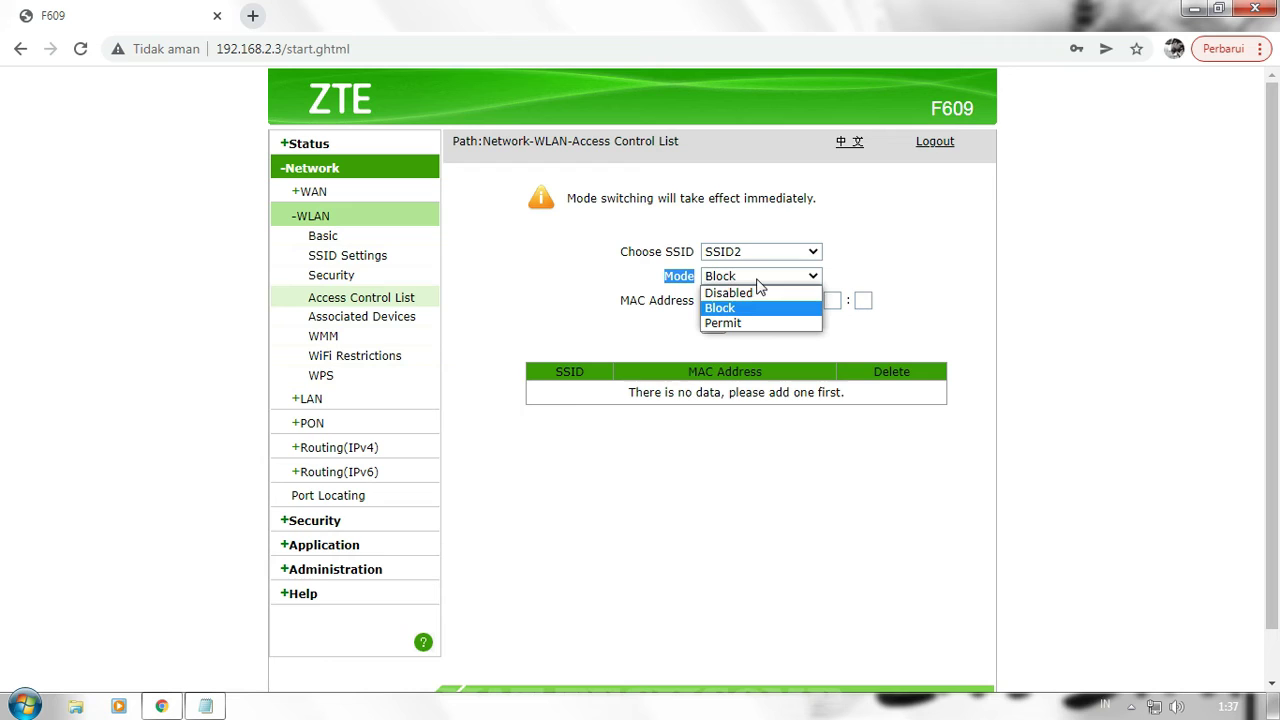
click(636, 276)
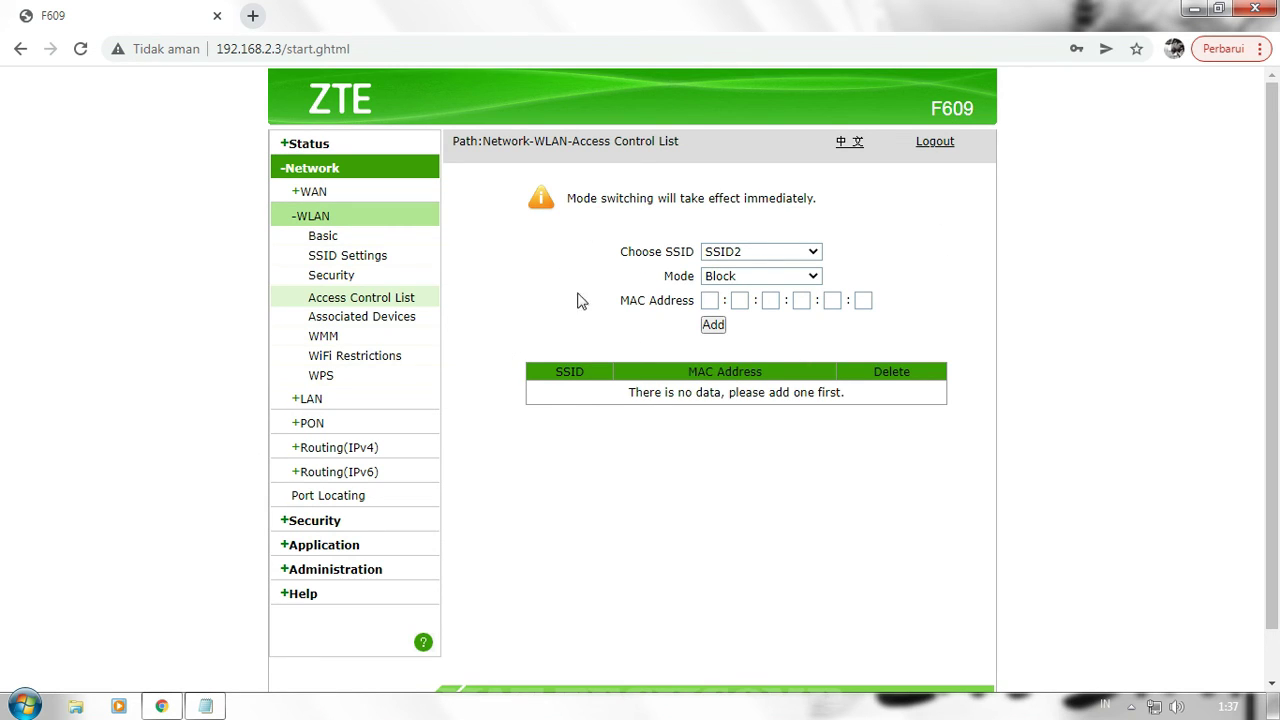
click(750, 276)
click(727, 311)
click(978, 240)
- Place the Notepad notes below the access control form and copy c0 from the first MAC address into the first MAC Address box
click(207, 708)
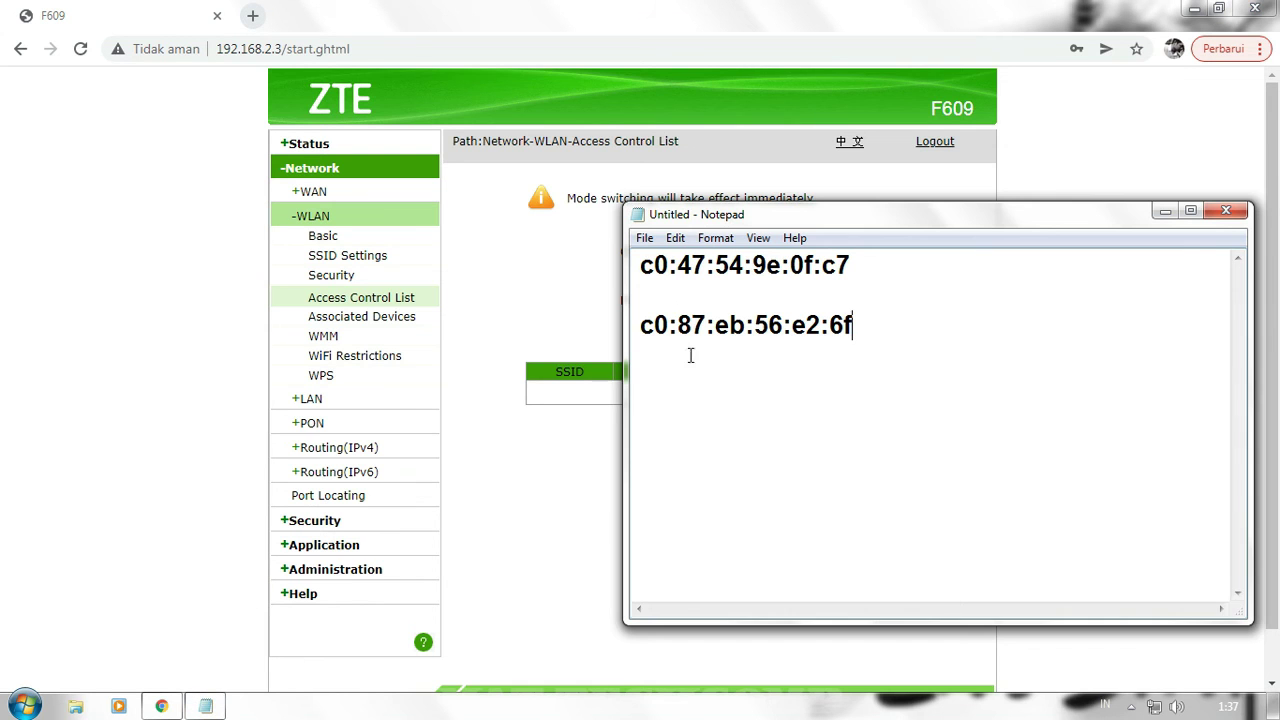
drag(702, 216, 618, 386)
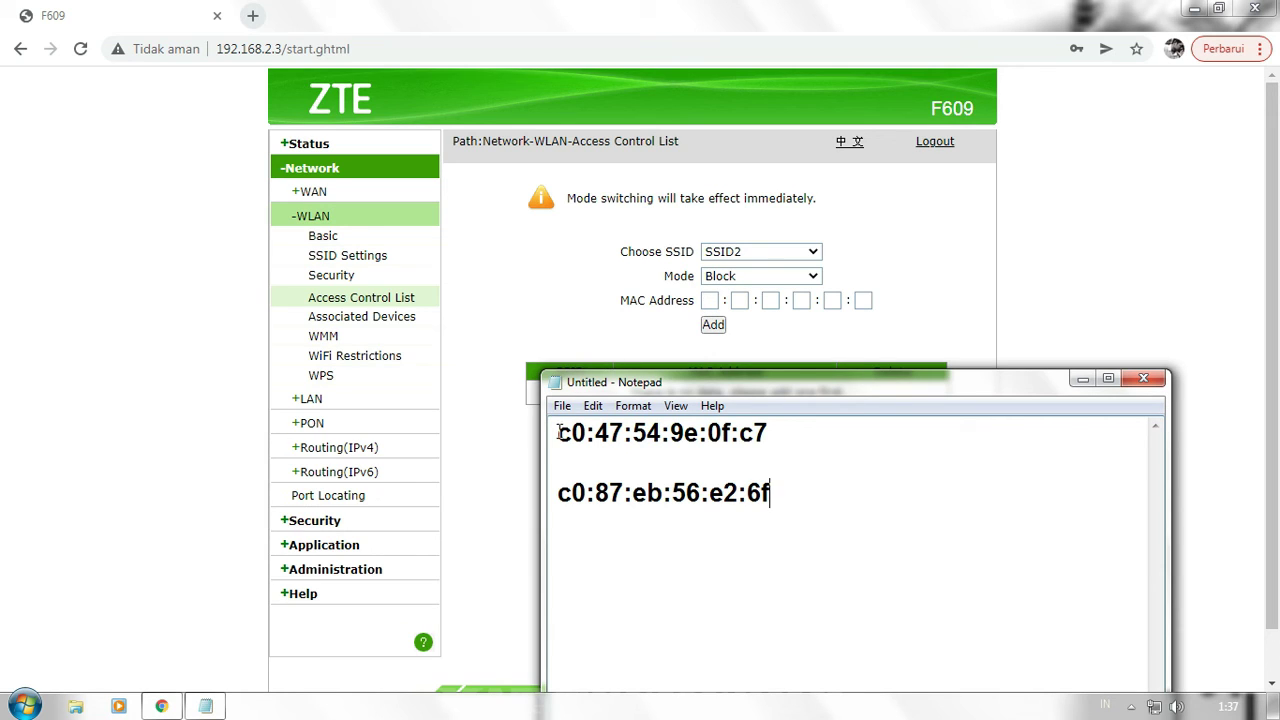
drag(557, 432, 586, 432)
right_click(578, 443)
click(572, 440)
drag(557, 434, 585, 433)
right_click(583, 433)
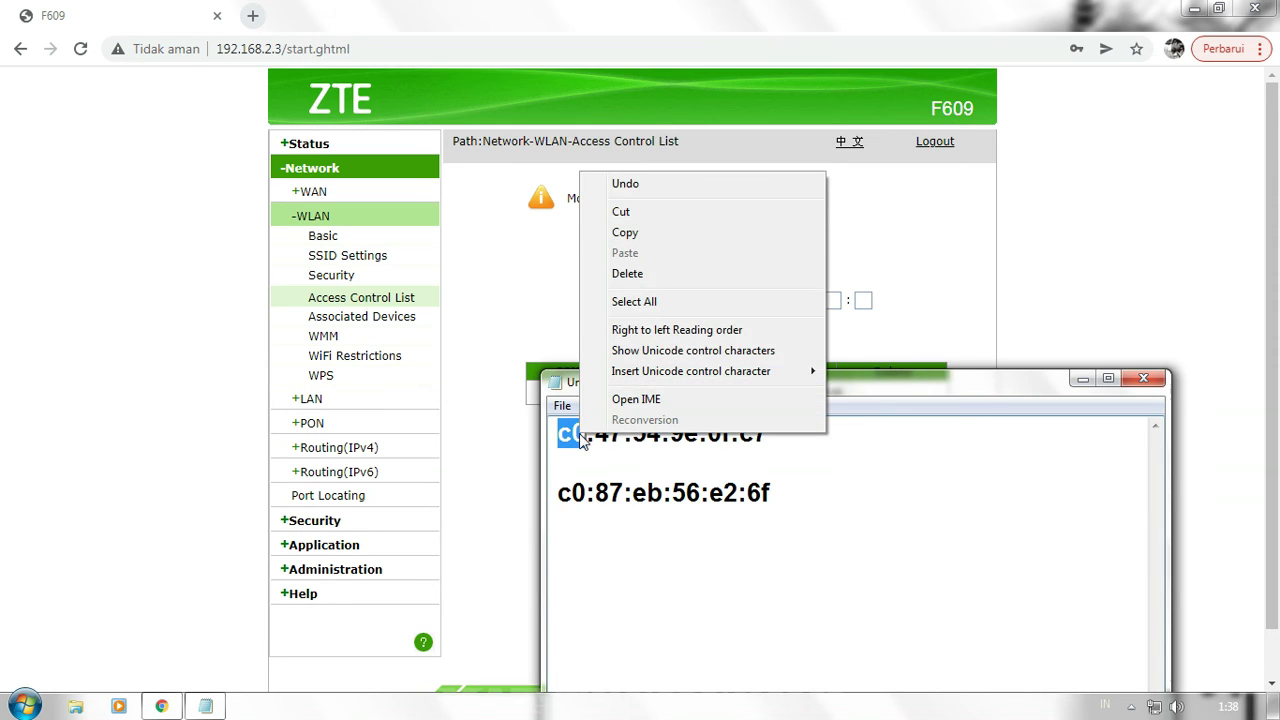
click(628, 236)
click(710, 302)
right_click(711, 304)
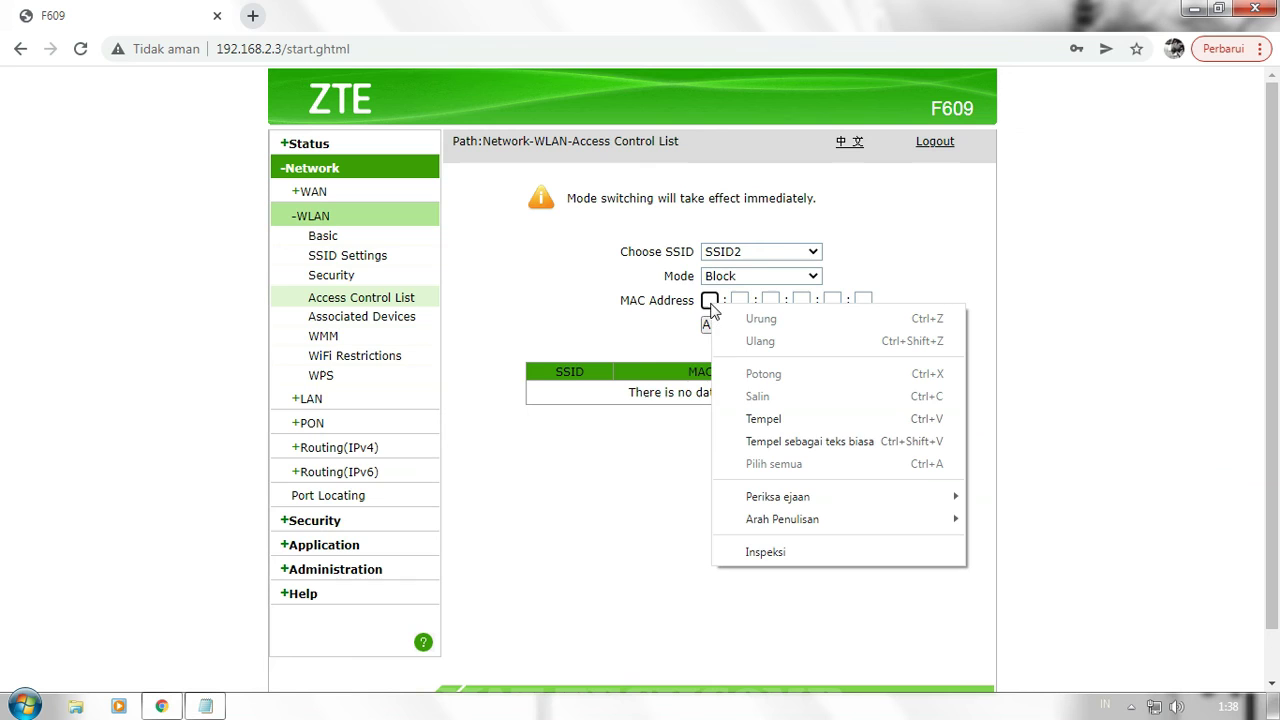
click(746, 418)
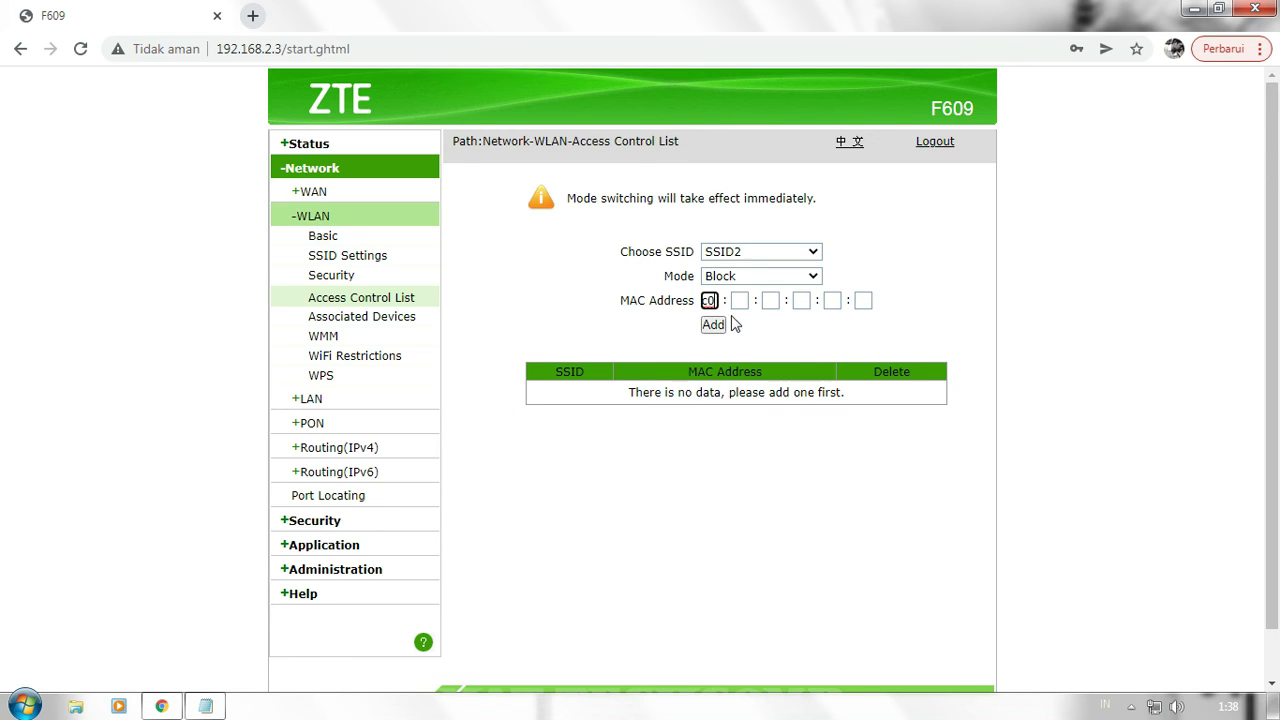
- Enter 47, 54 and 9e as the second to fourth parts of the MAC address, following the Notepad notes
click(205, 706)
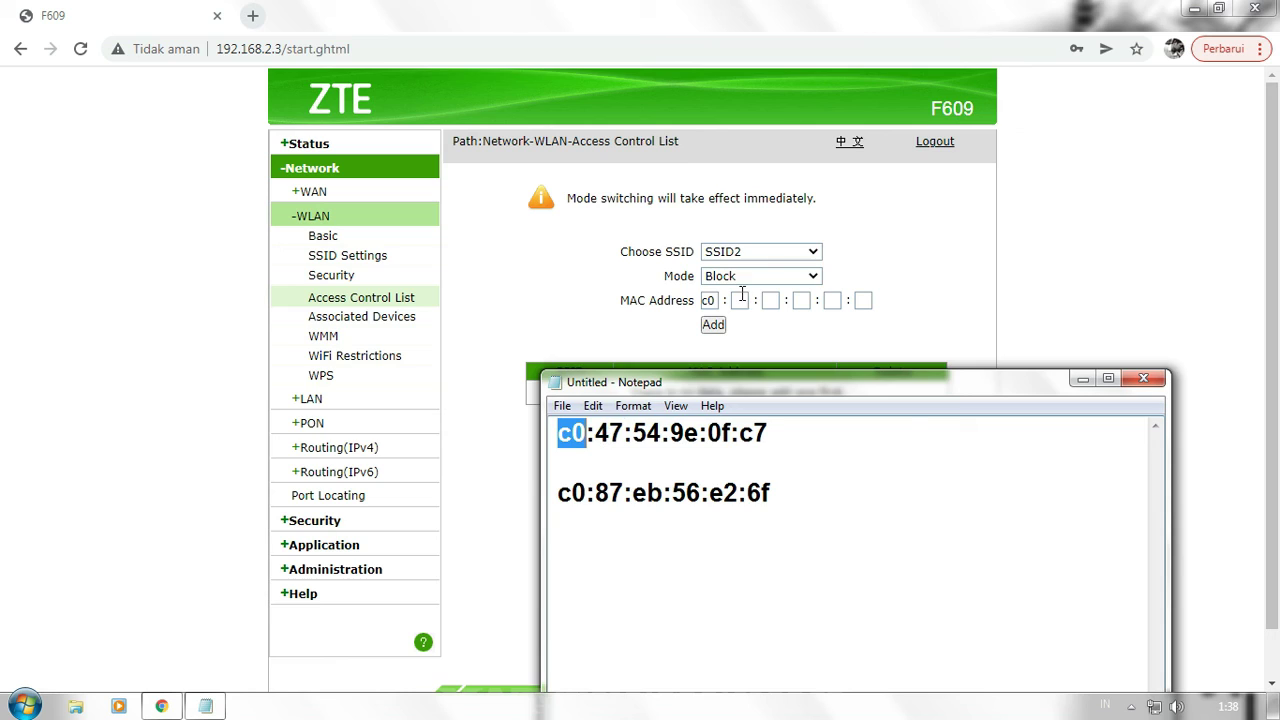
click(740, 299)
text(47)
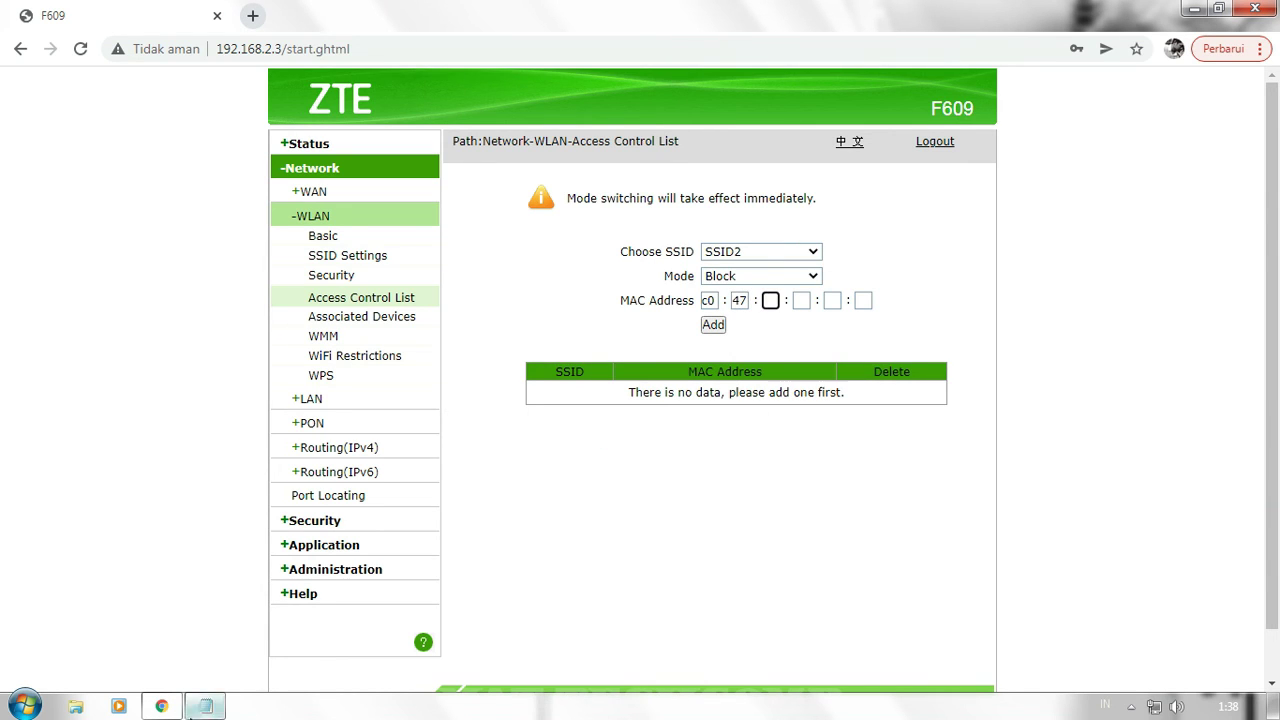
click(205, 706)
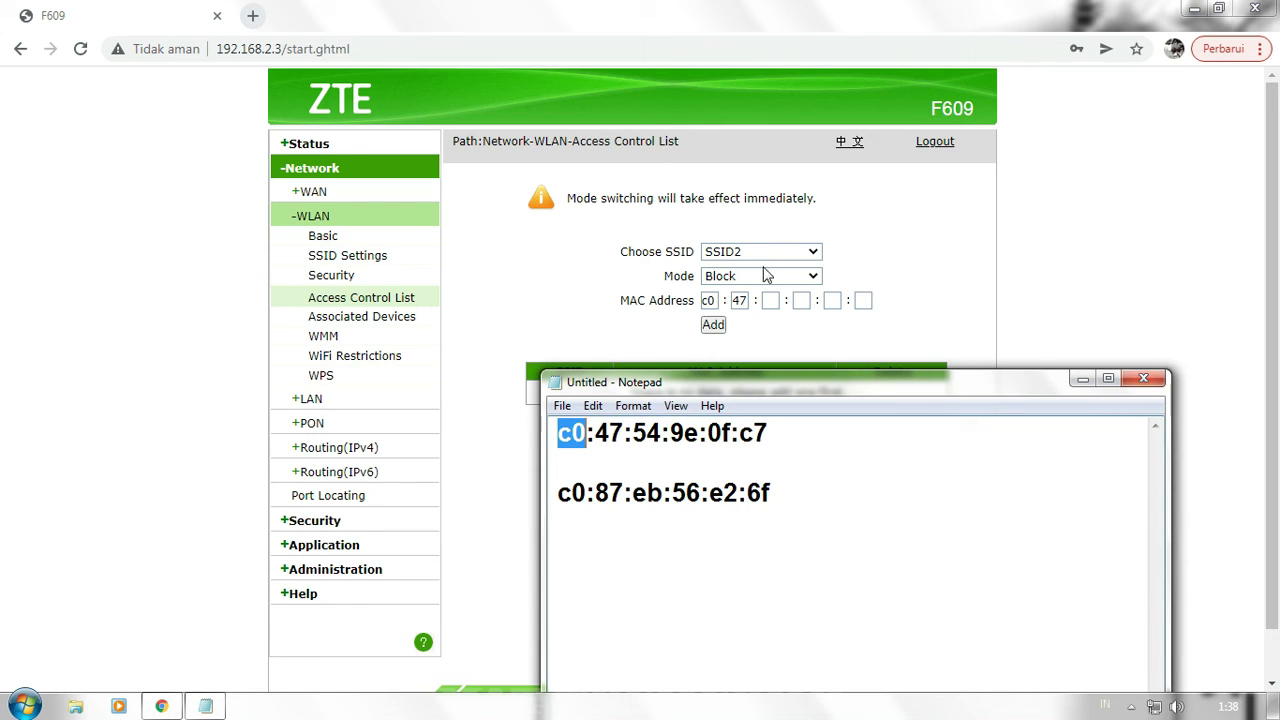
click(769, 303)
text(54)
click(210, 706)
click(799, 303)
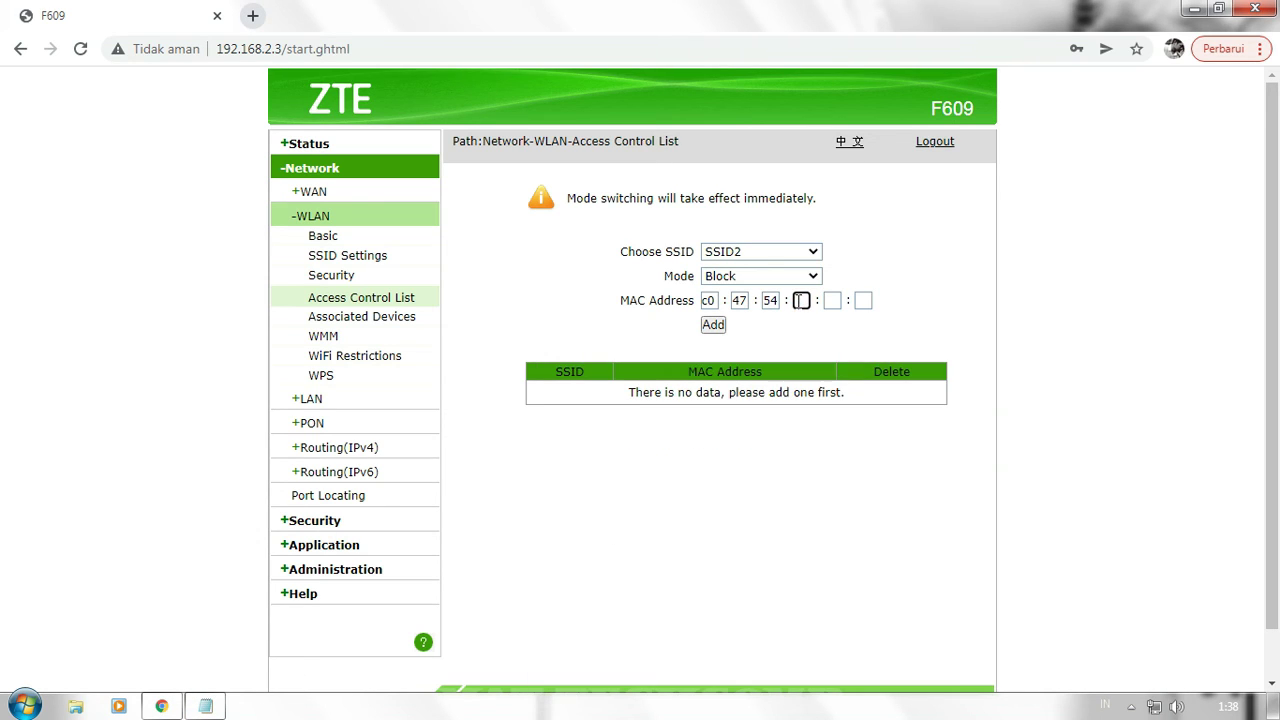
text(9e)
- Complete the MAC address with 0f and c7 and add it to the SSID2 block list
click(206, 707)
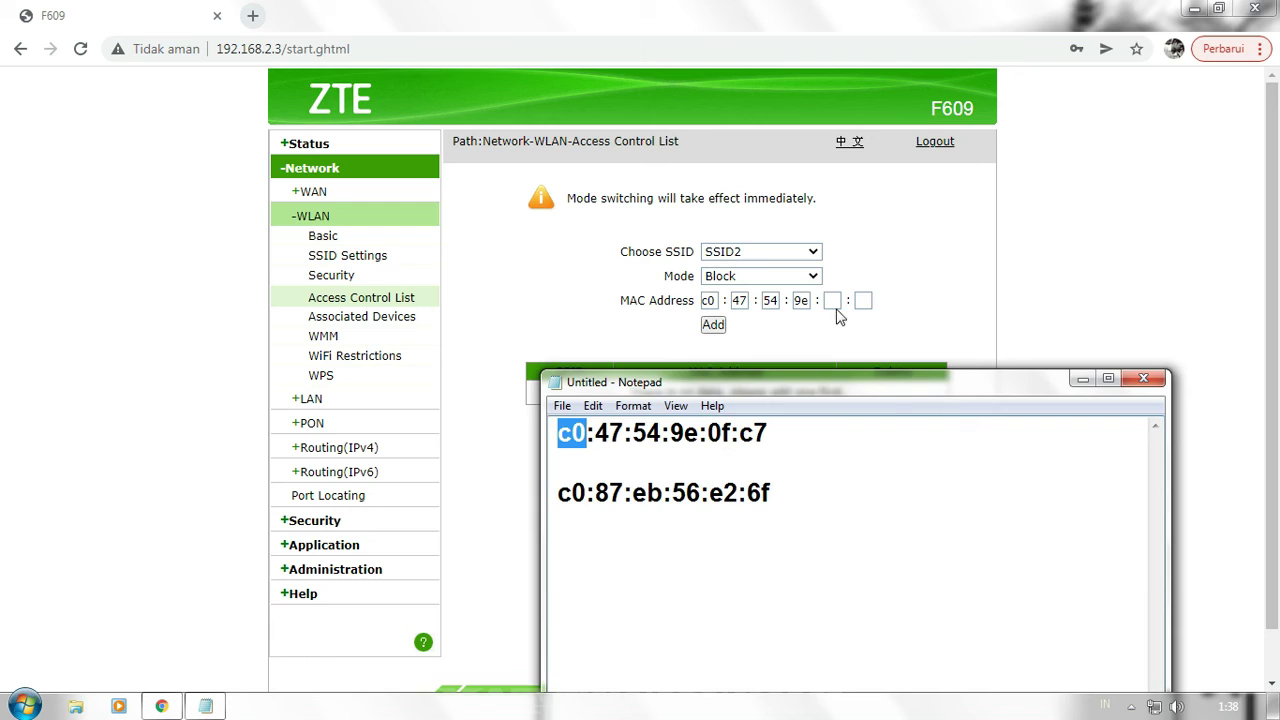
click(832, 300)
text(0f)
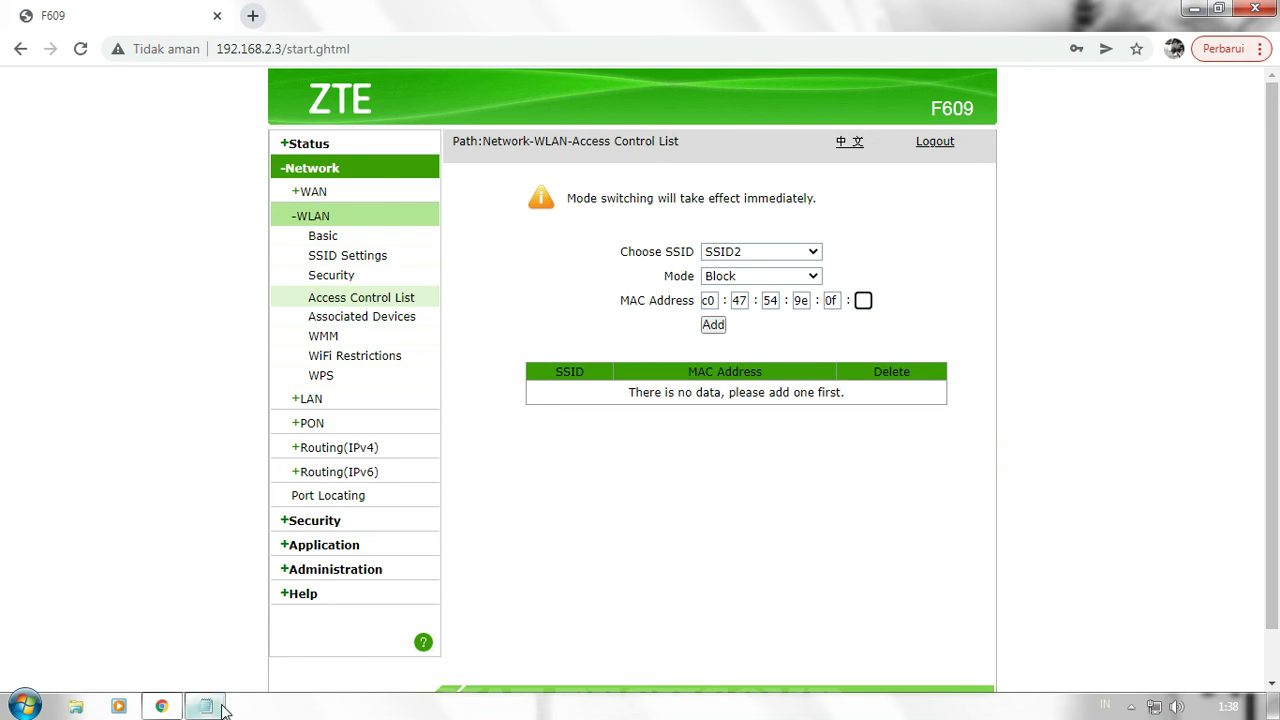
click(206, 707)
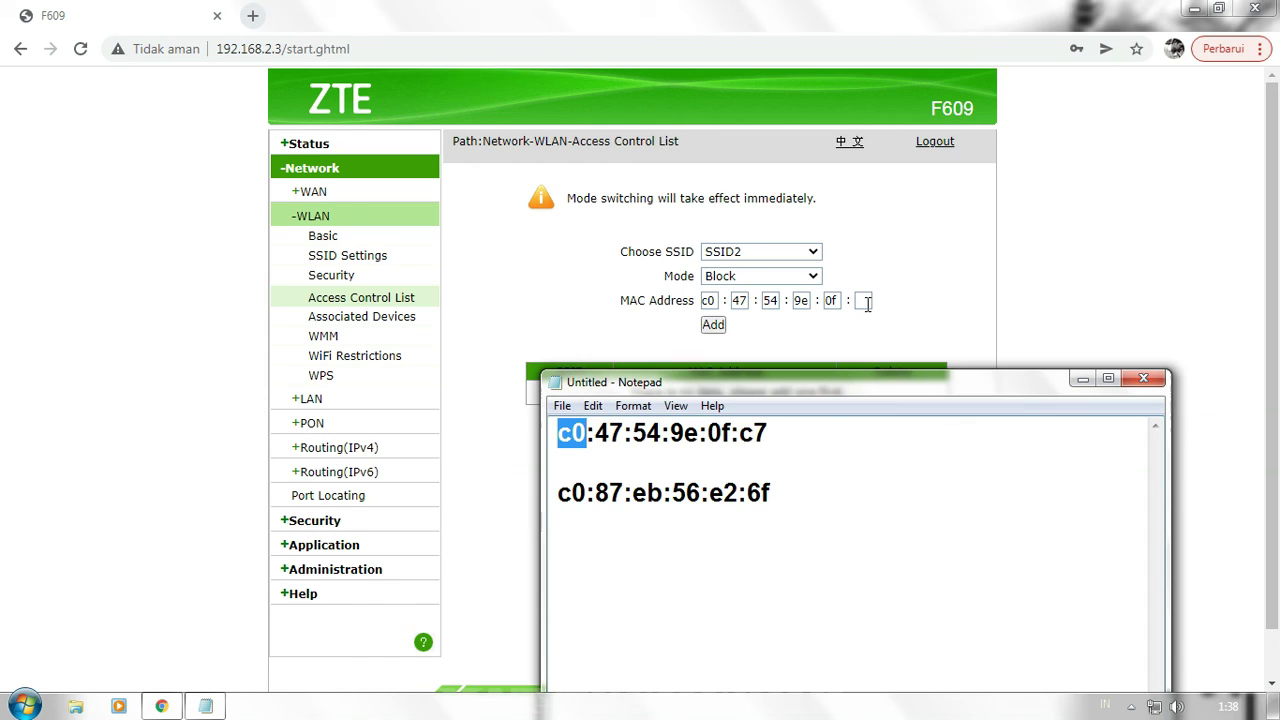
click(863, 300)
text(c7)
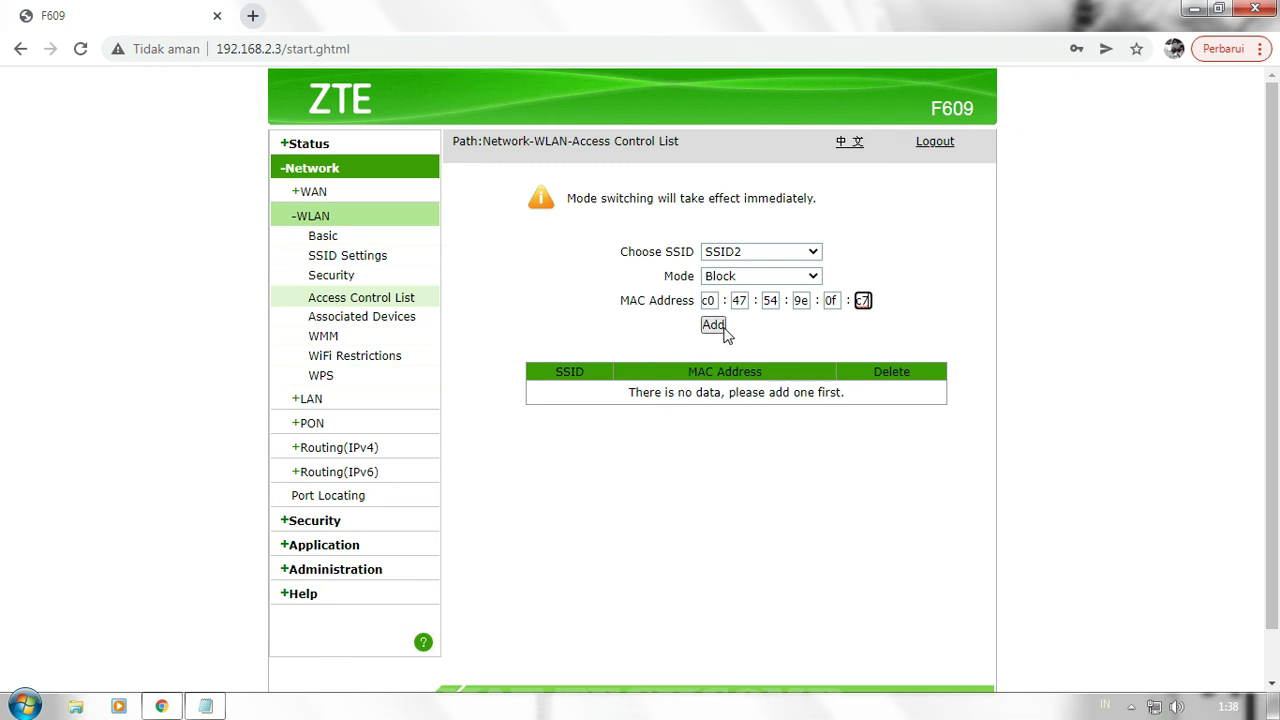
click(719, 330)
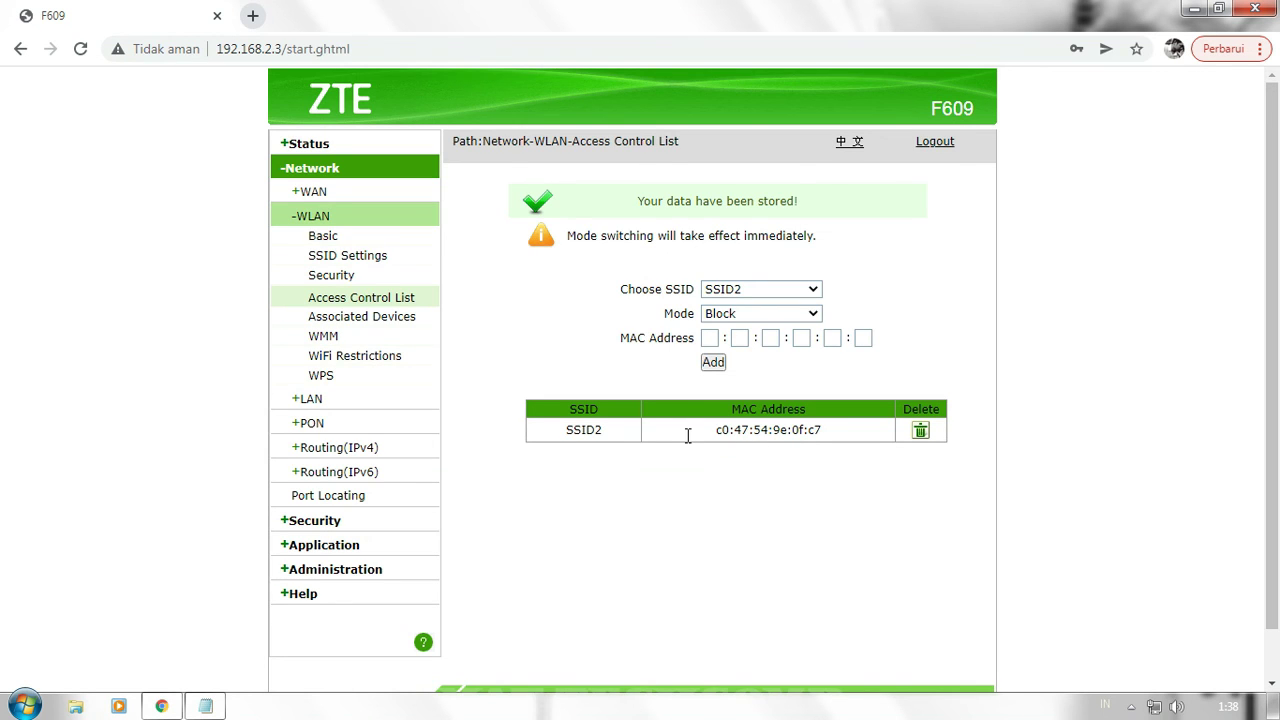
mouse_move(205, 708)
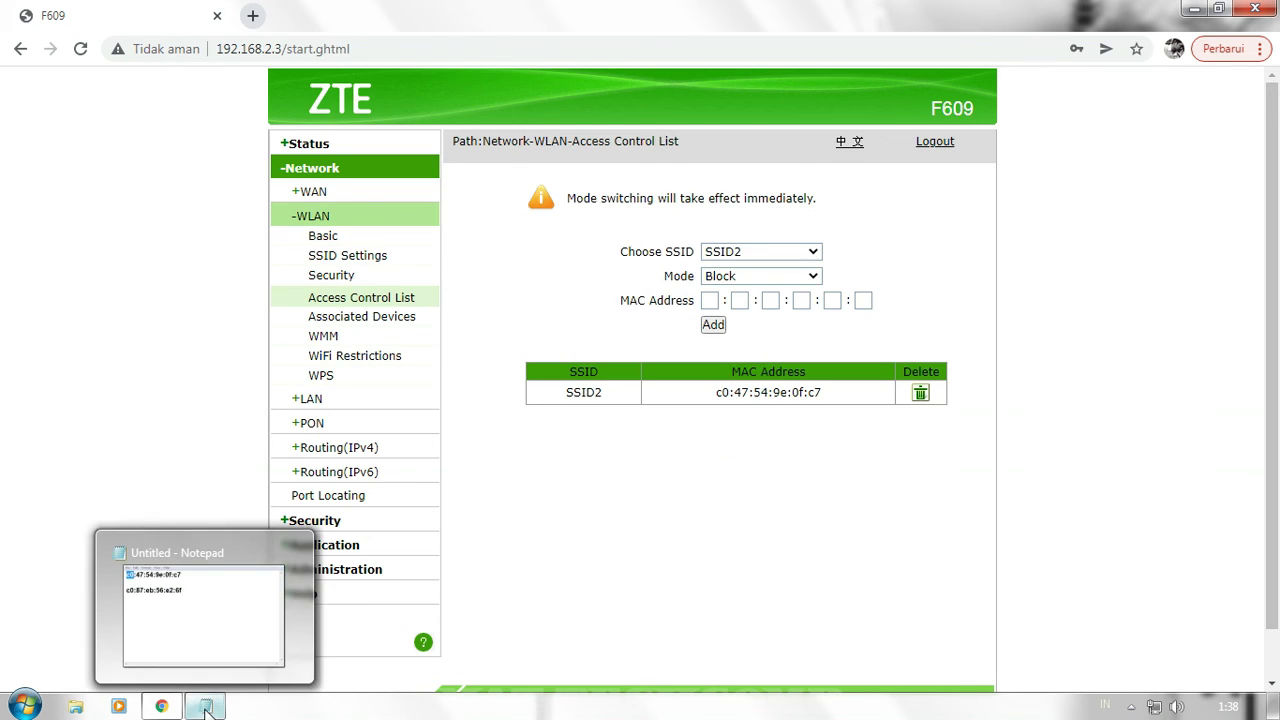
click(205, 707)
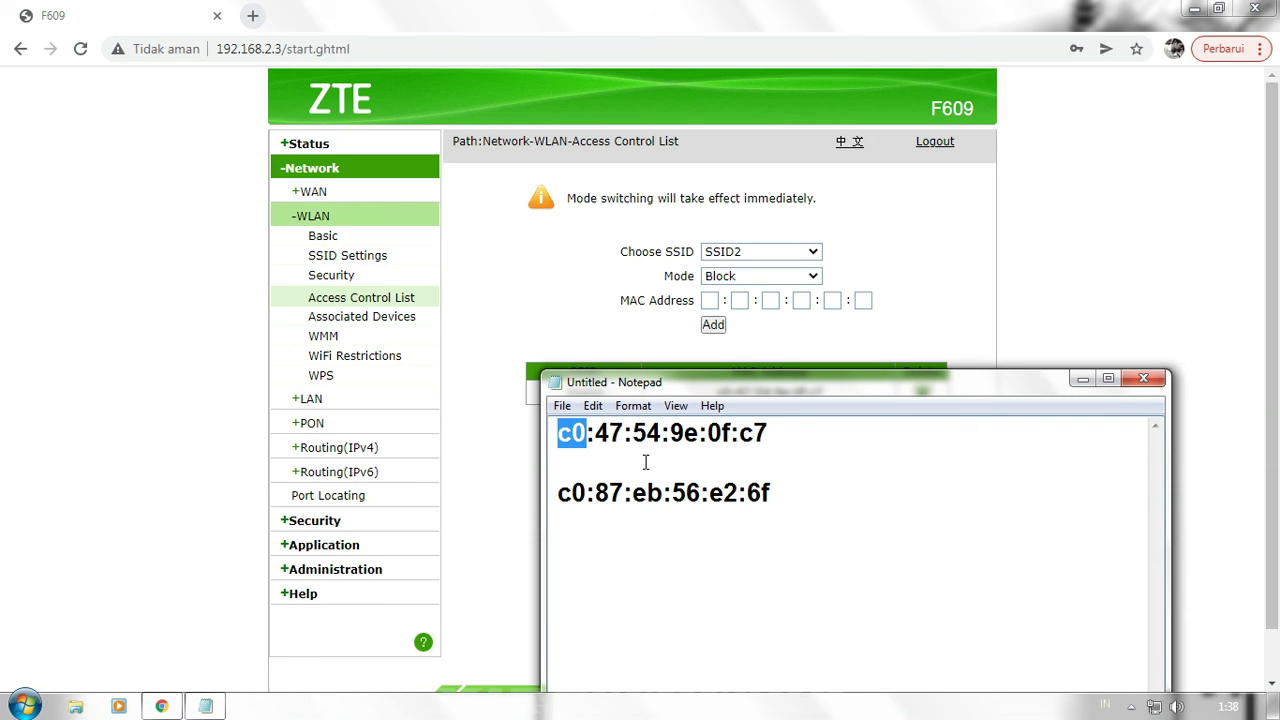
click(620, 492)
drag(557, 492, 588, 492)
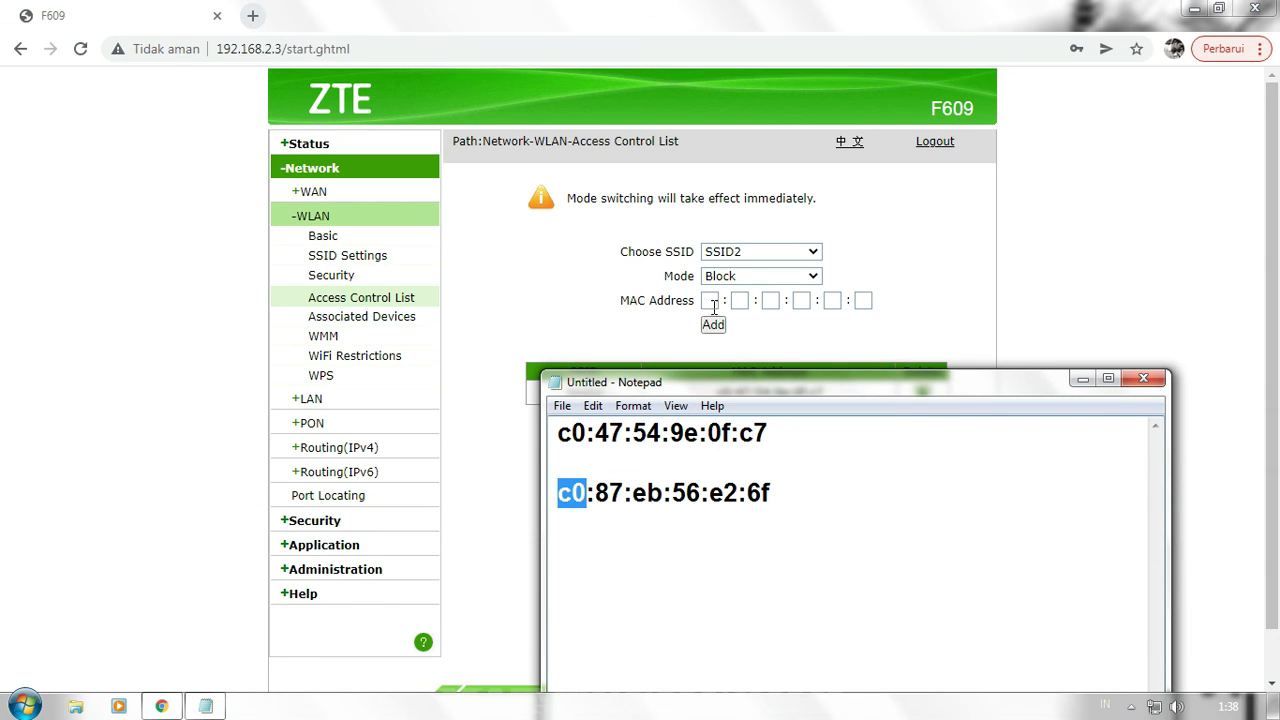
click(711, 303)
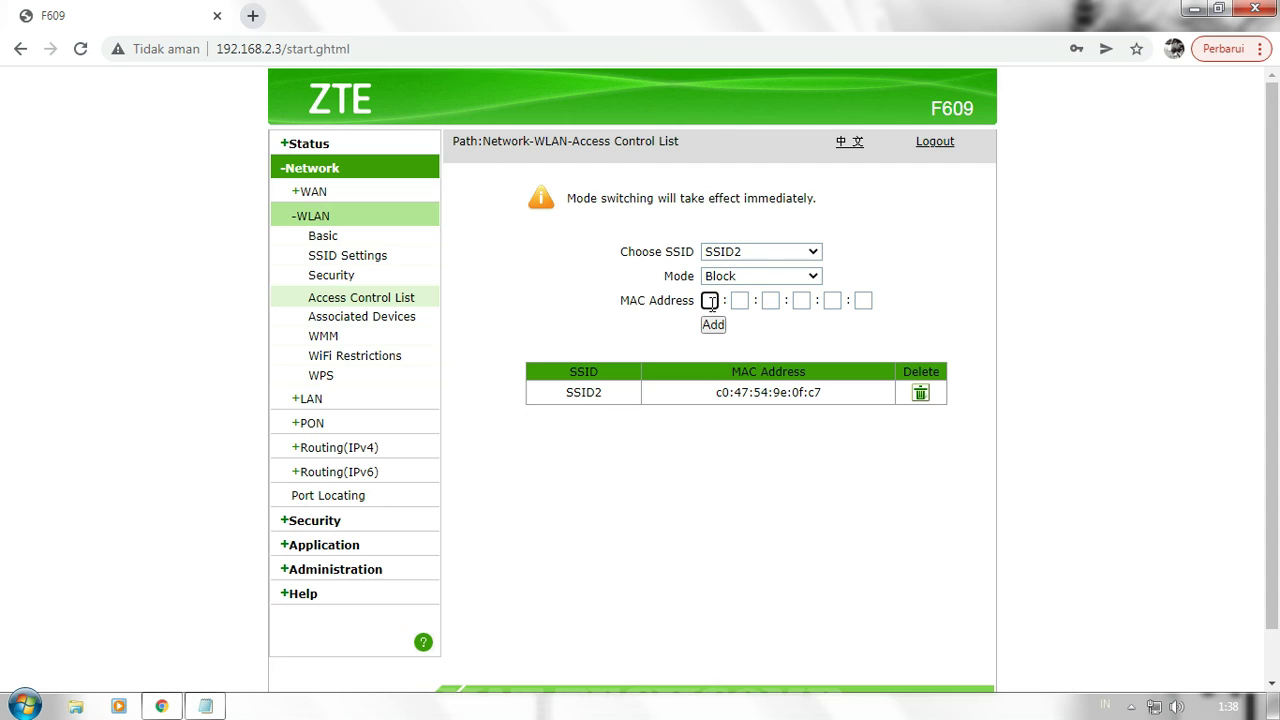
key(ctrl+v)
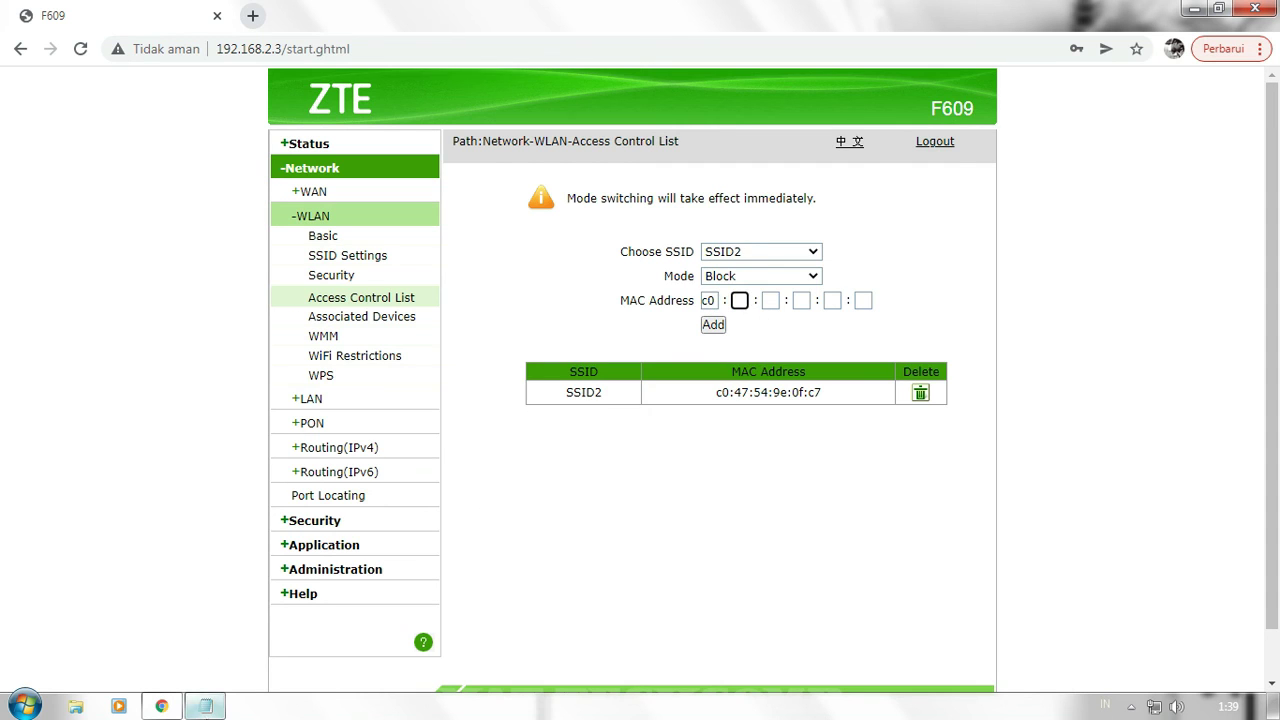
click(205, 707)
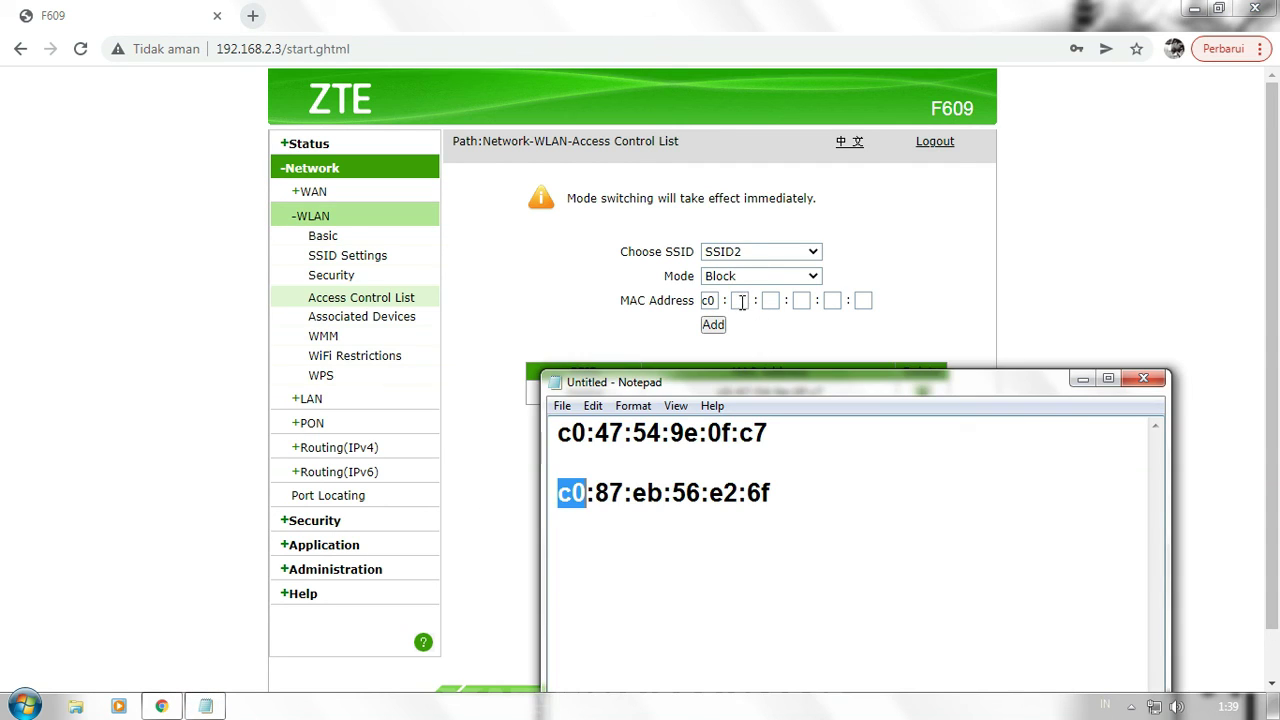
click(740, 301)
key(ctrl+v)
click(716, 327)
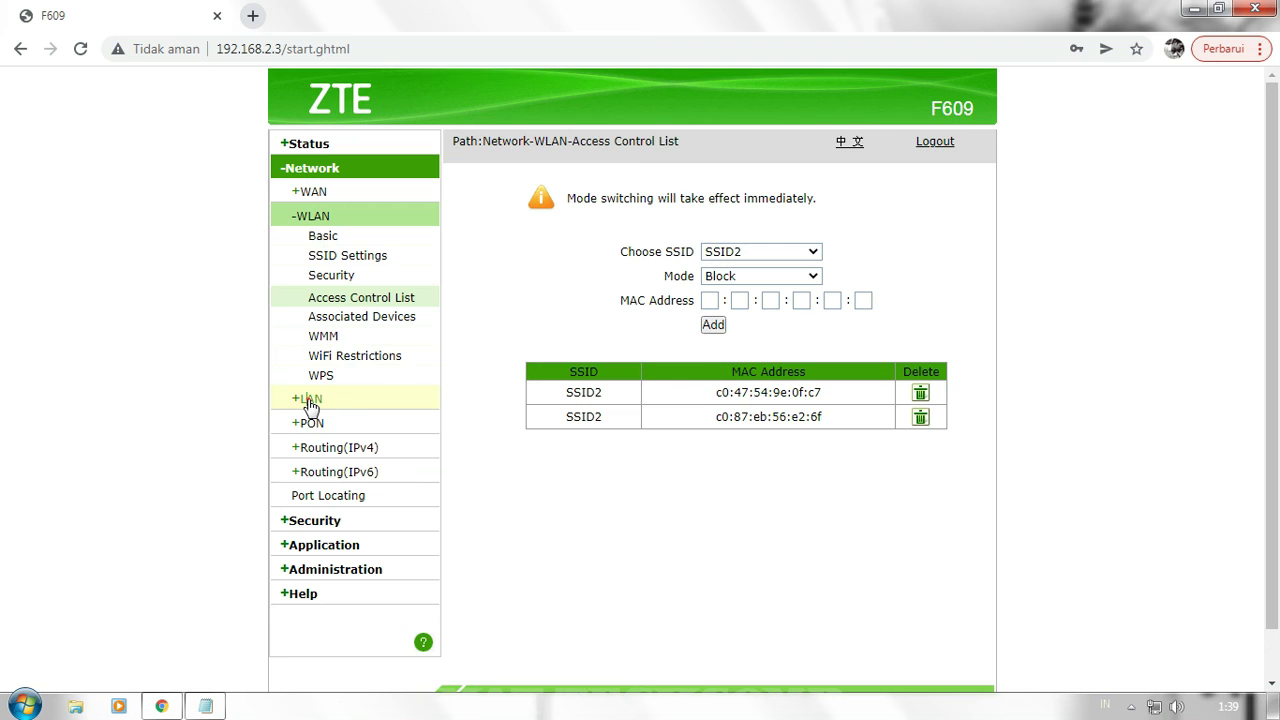
- Open the LAN DHCP Server settings, reload the page and examine the IP address and host name in the Allocated Address table
click(309, 401)
scroll(595, 400, down, 1)
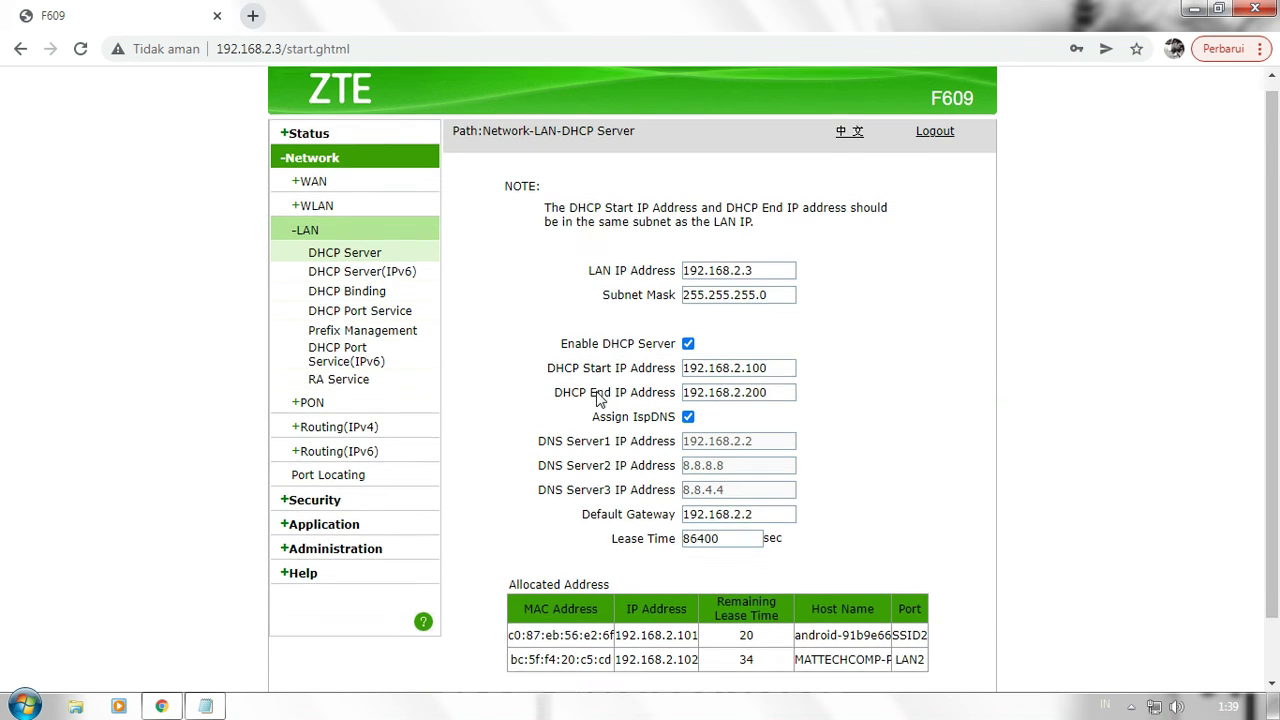
click(82, 49)
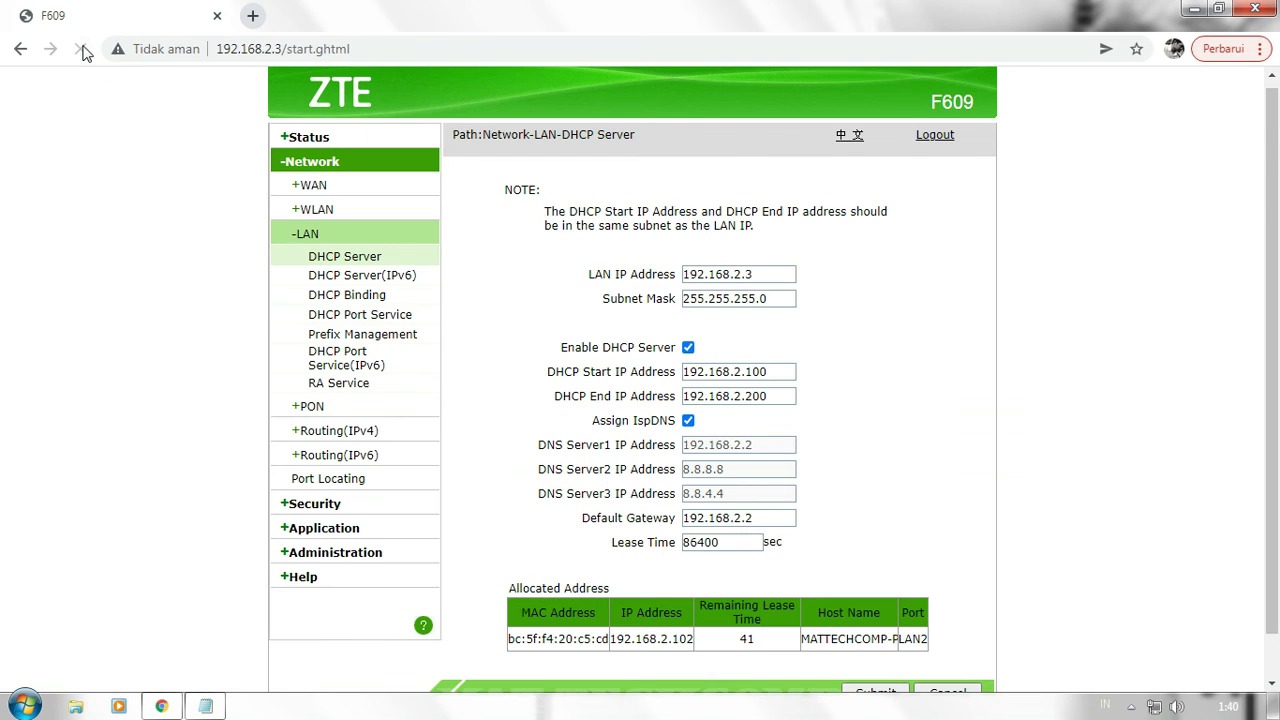
scroll(647, 406, down, 1)
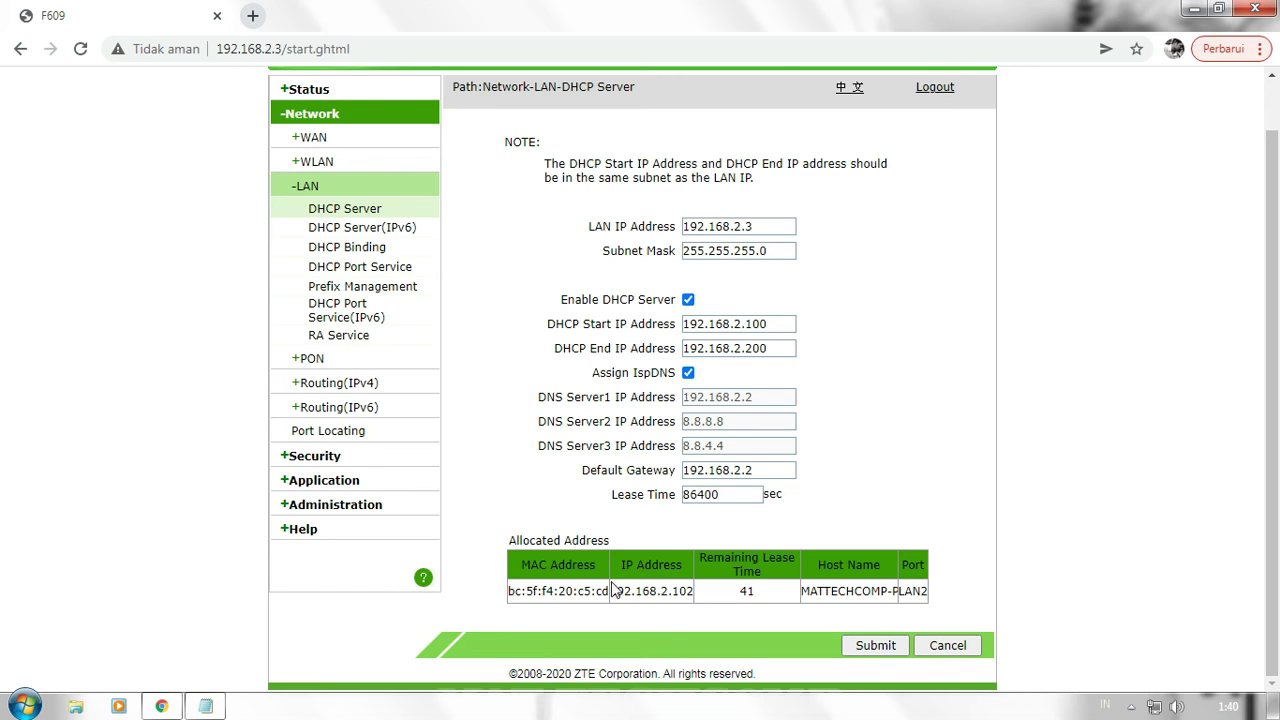
drag(508, 592, 690, 591)
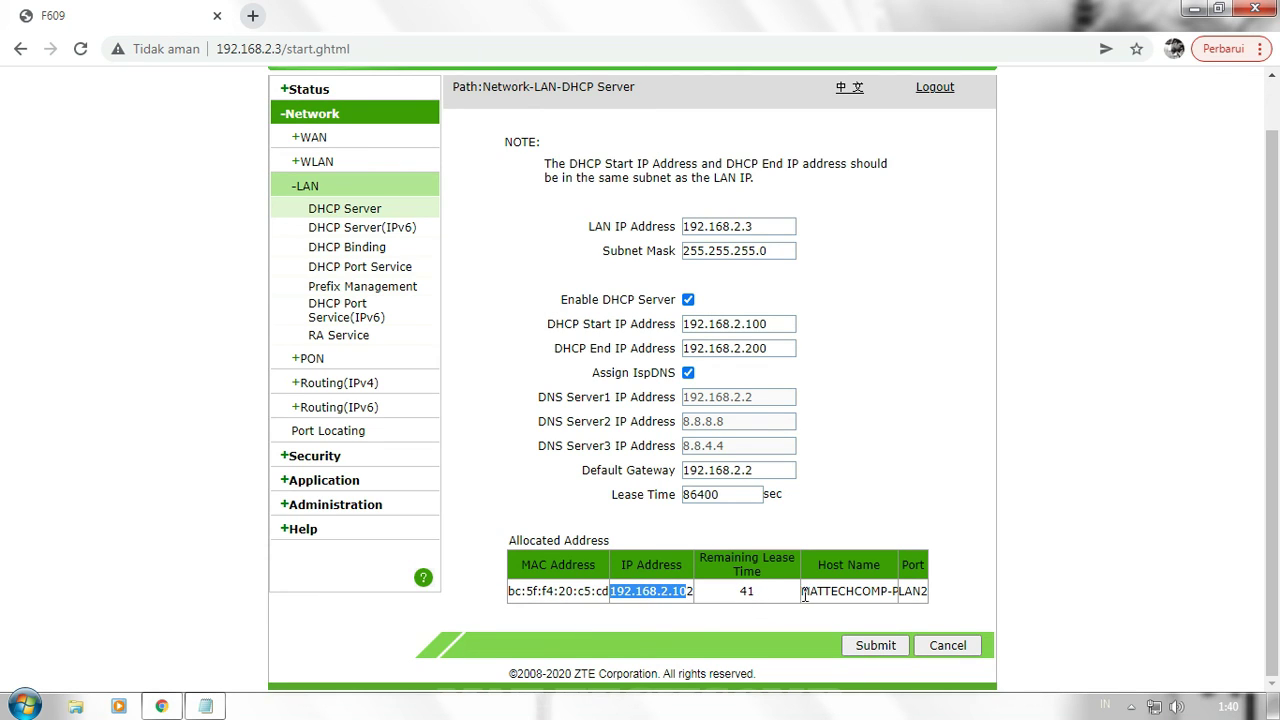
drag(803, 591, 895, 594)
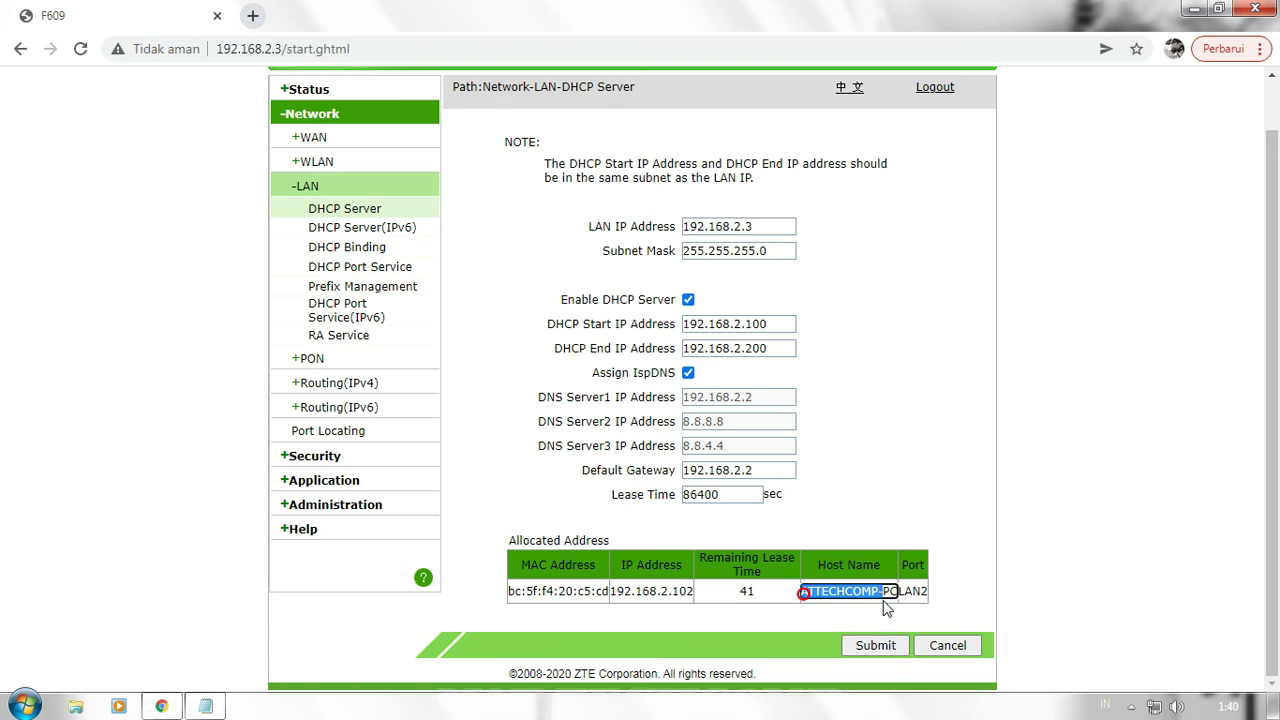
- Check the computer's current network connection in Windows and compare it with the IP address in the Allocated Address table
click(1156, 706)
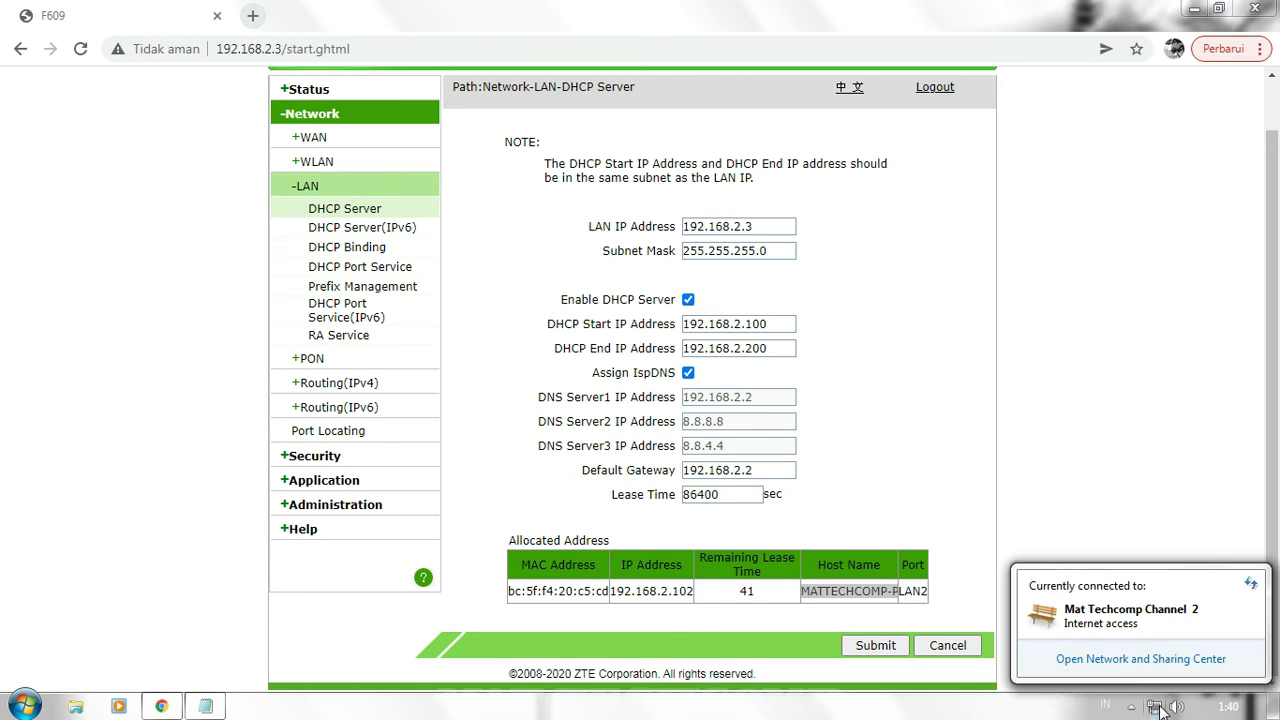
click(1066, 506)
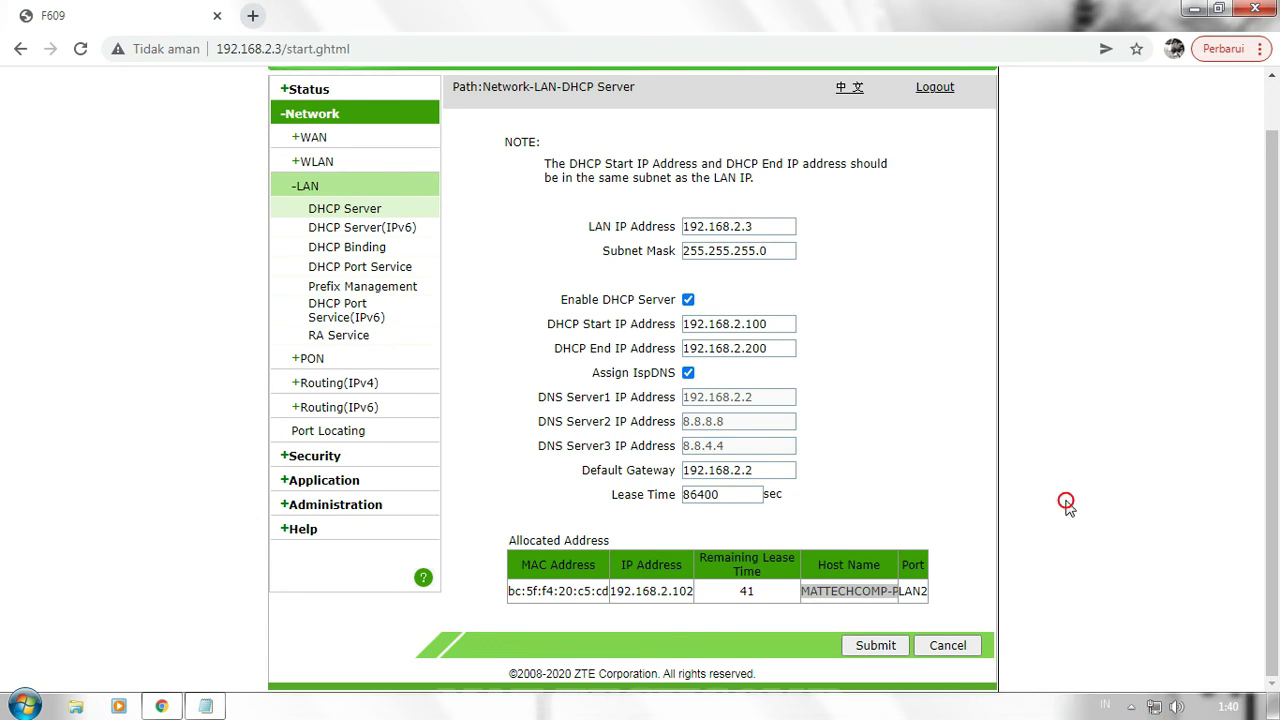
click(615, 588)
drag(606, 591, 690, 598)
click(508, 591)
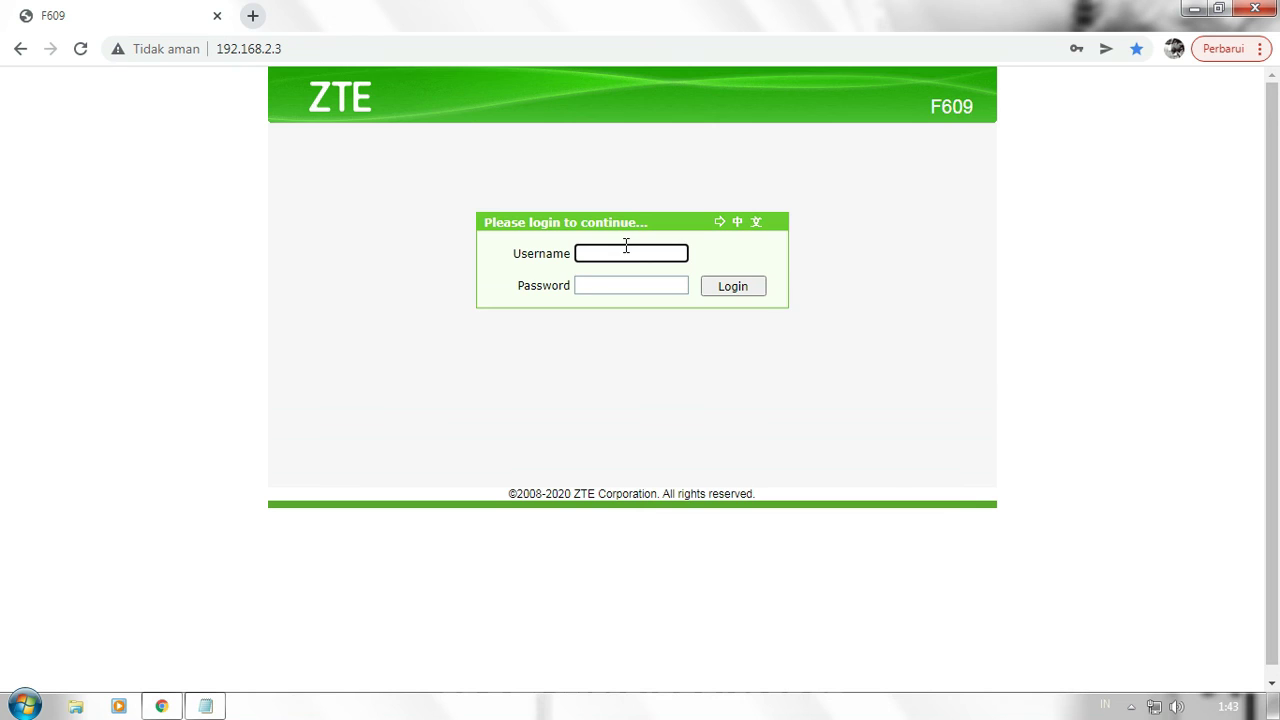
- Minimize the browser showing the router login page and move the Notepad window to the middle of the desktop
click(849, 160)
click(1194, 8)
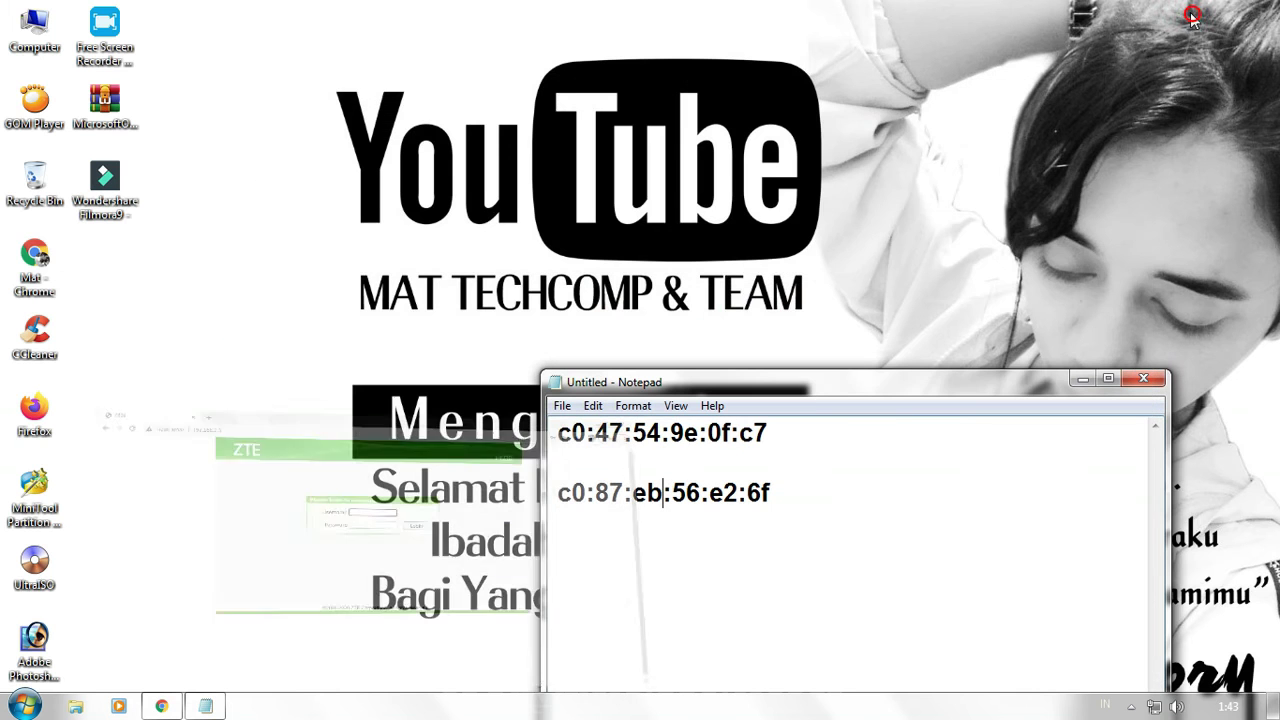
drag(840, 383, 676, 208)
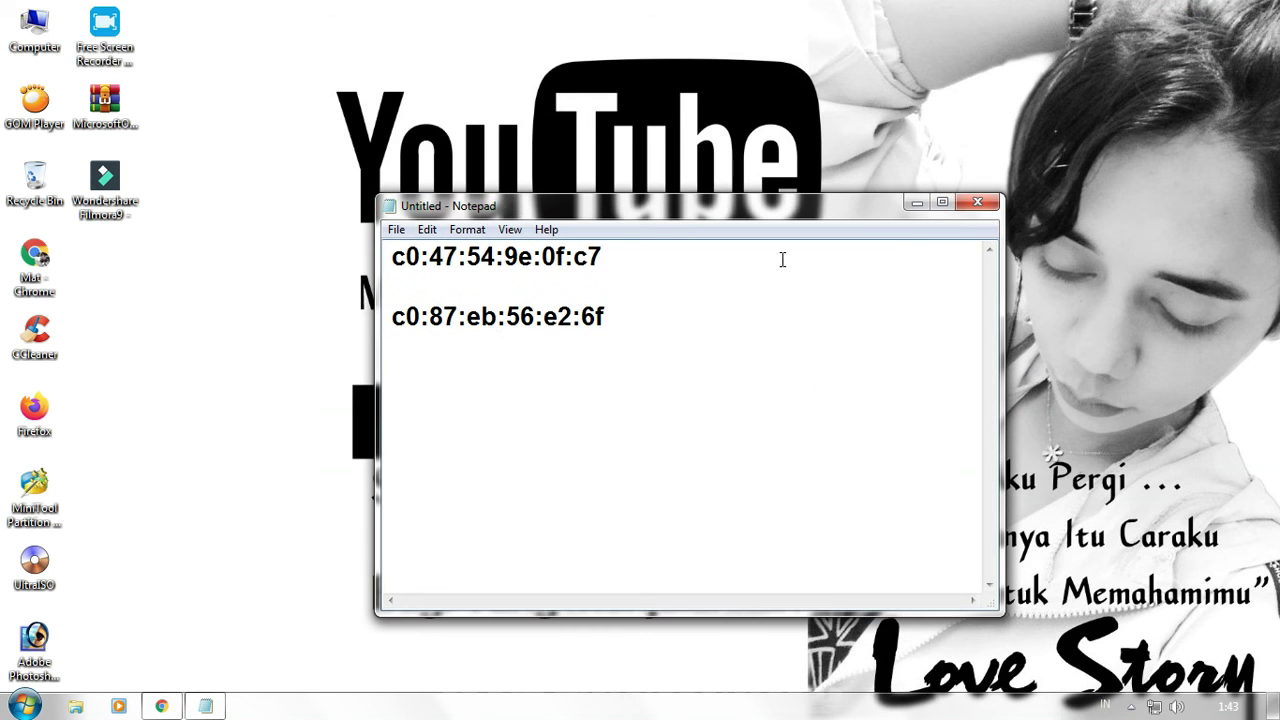